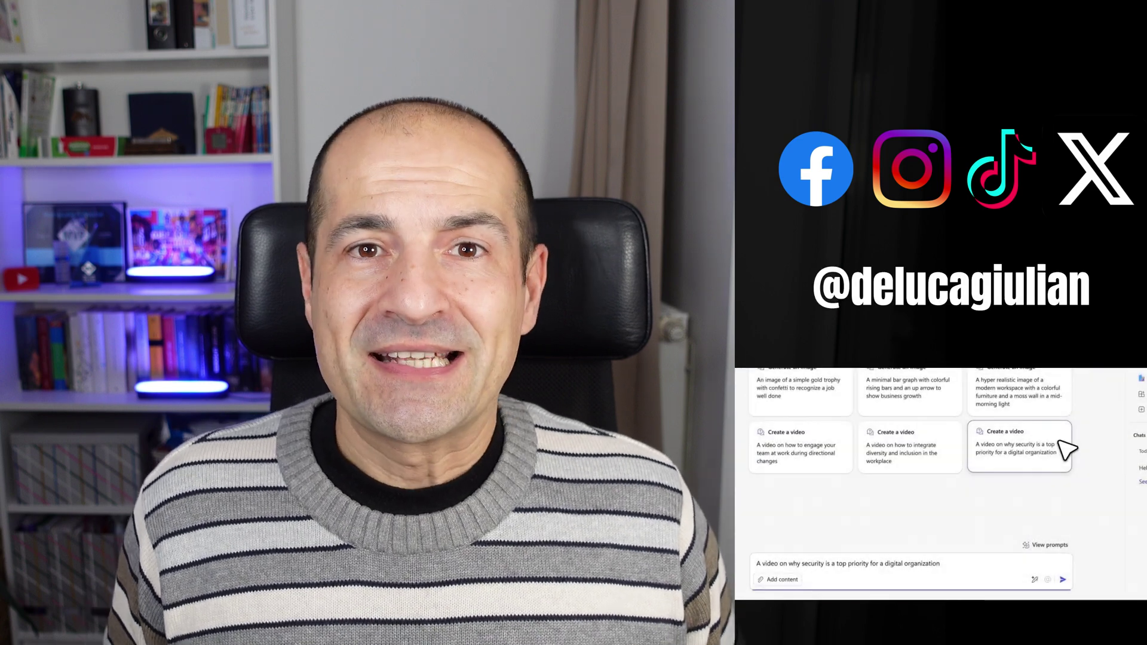
- Send Visual Creator video prompts, including the security video suggestion, and open the results in Clipchamp
{"action": "left_click", "coordinate": [1063, 579]}
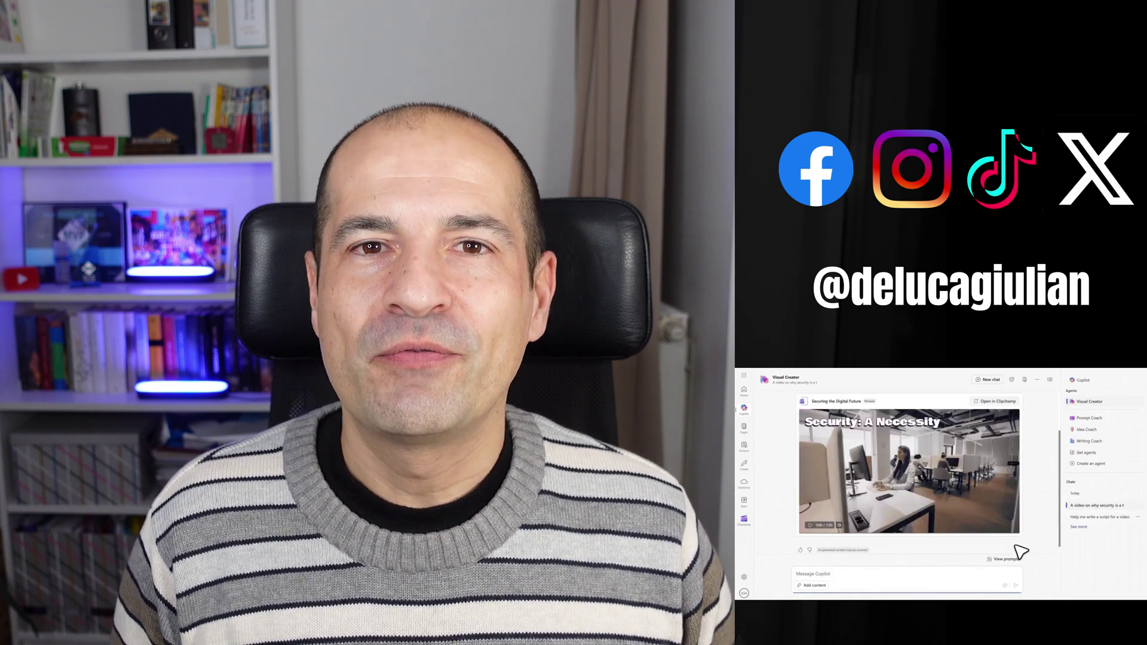
{"action": "left_click", "coordinate": [986, 403]}
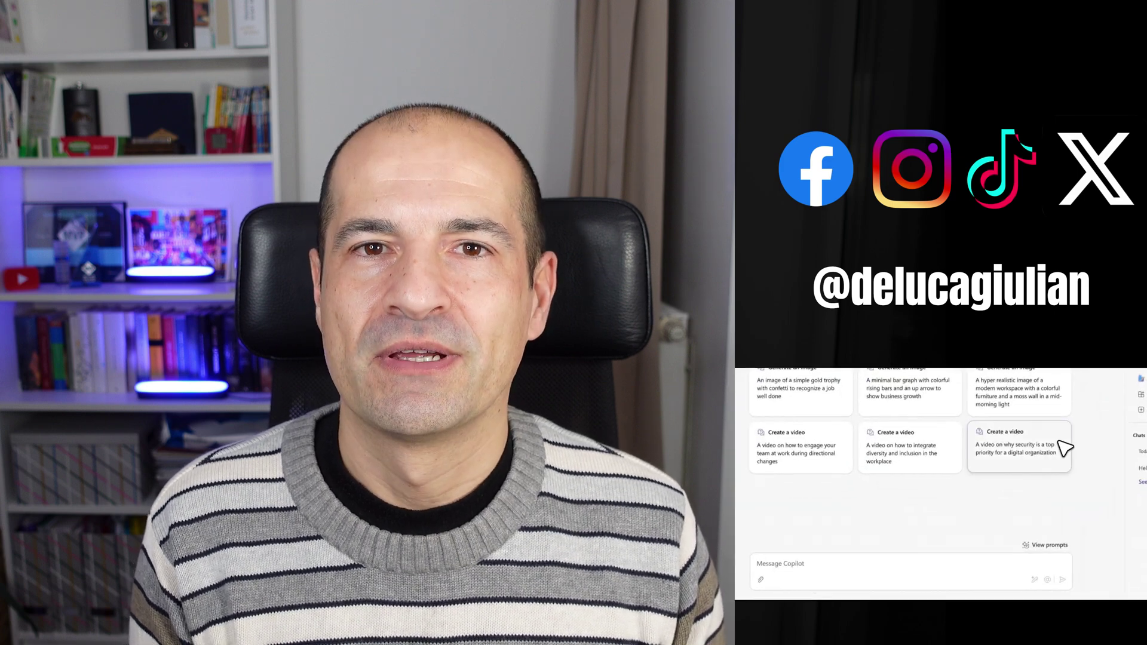
{"action": "left_click", "coordinate": [1060, 443]}
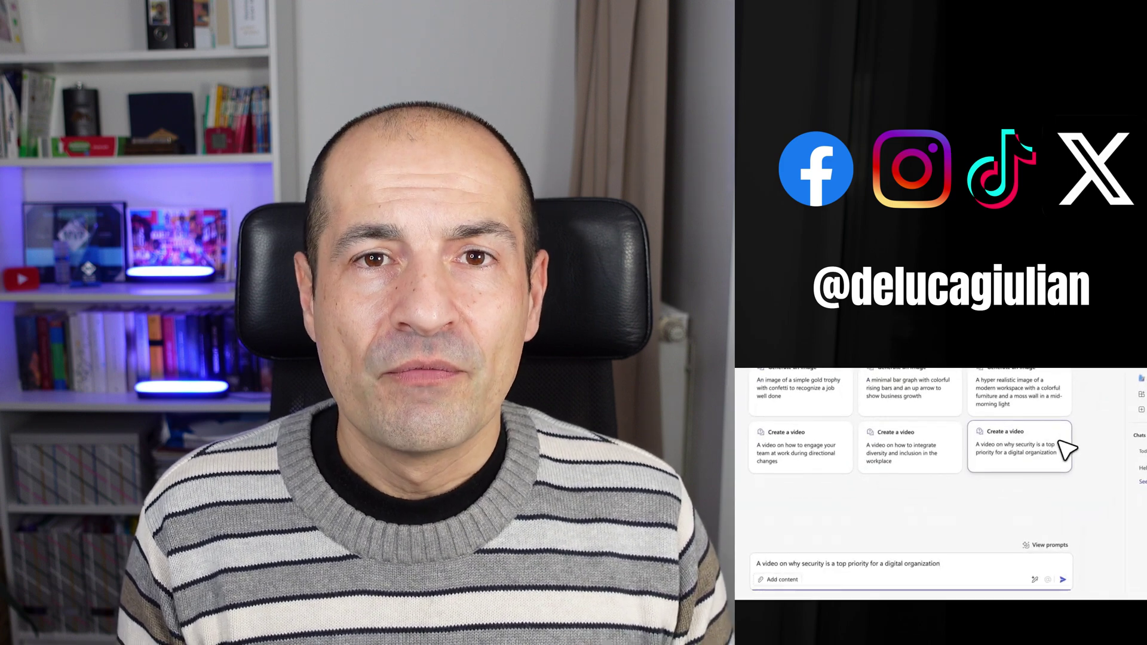
{"action": "left_click", "coordinate": [1063, 578]}
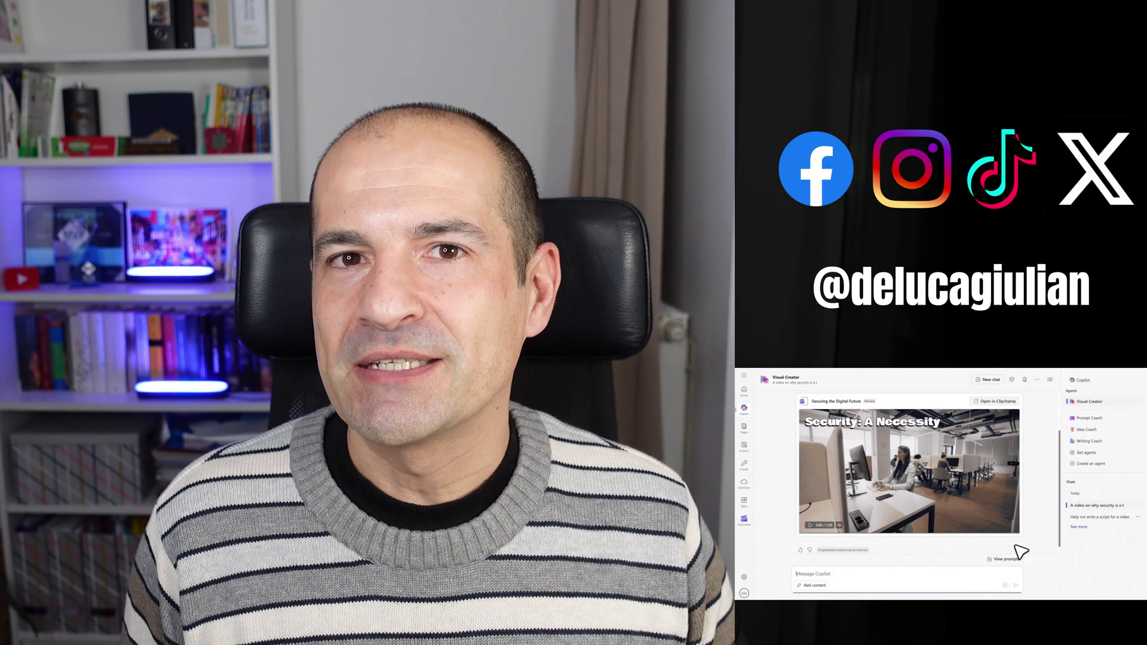
{"action": "left_click", "coordinate": [980, 402]}
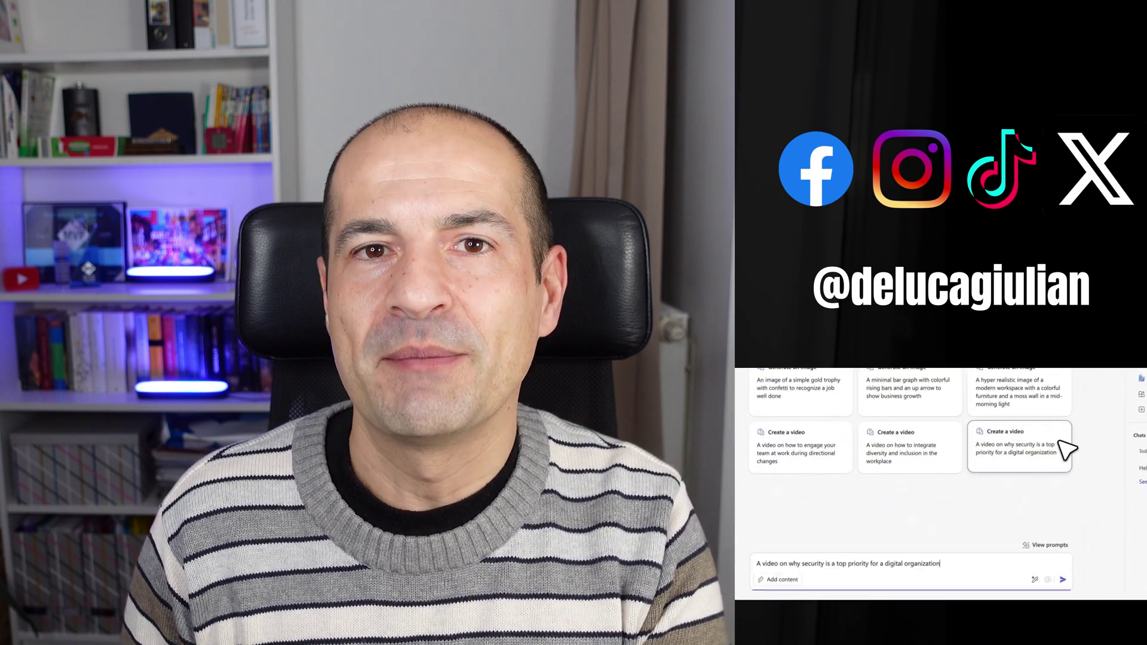
{"action": "left_click", "coordinate": [1062, 578]}
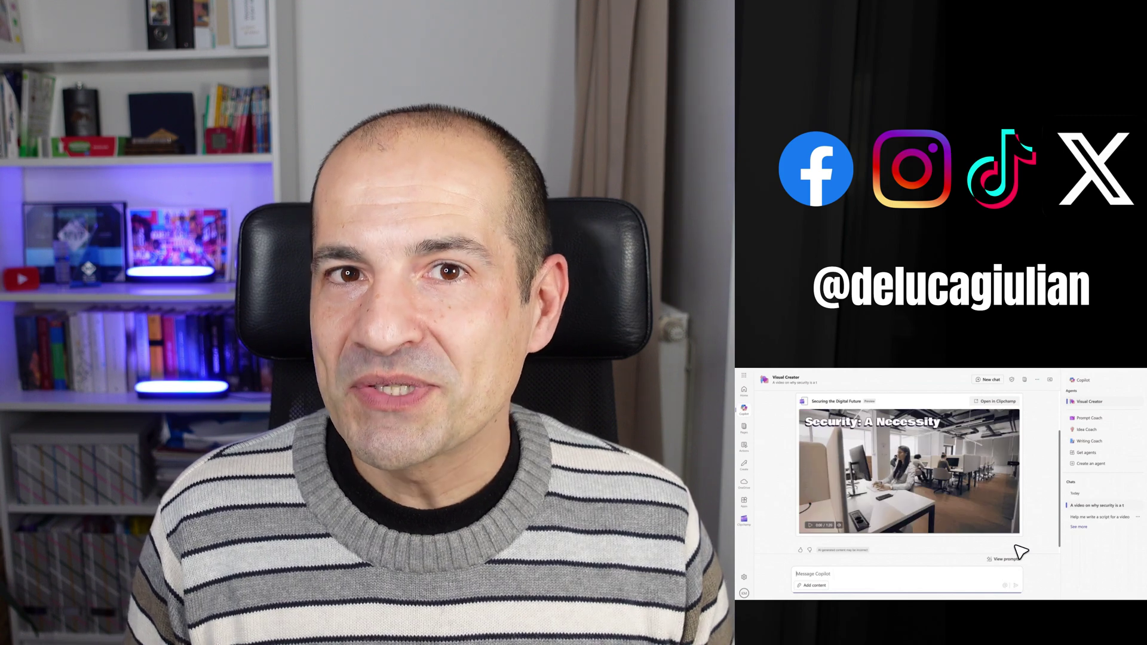
{"action": "left_click", "coordinate": [987, 405]}
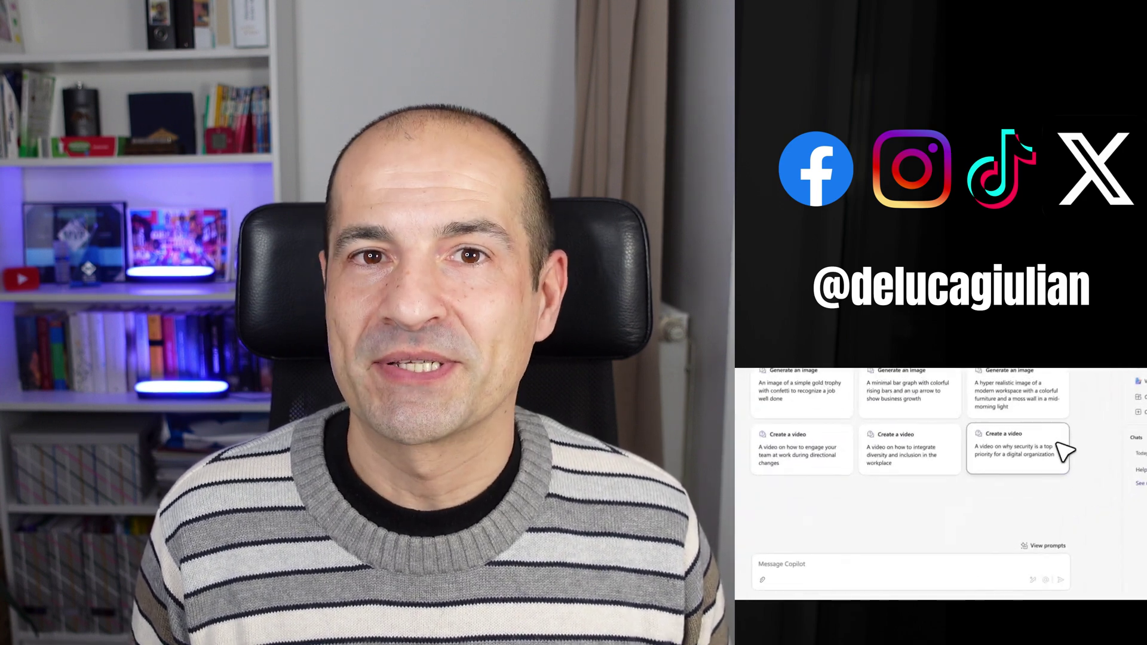
{"action": "left_click", "coordinate": [1062, 448]}
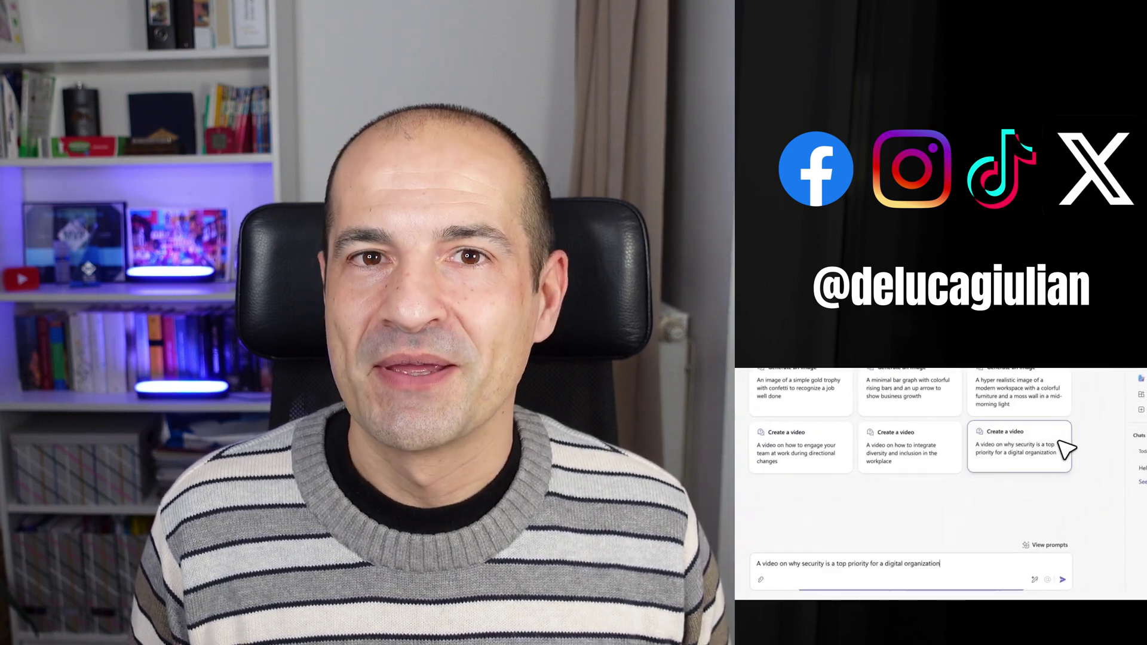
{"action": "left_click", "coordinate": [1063, 579]}
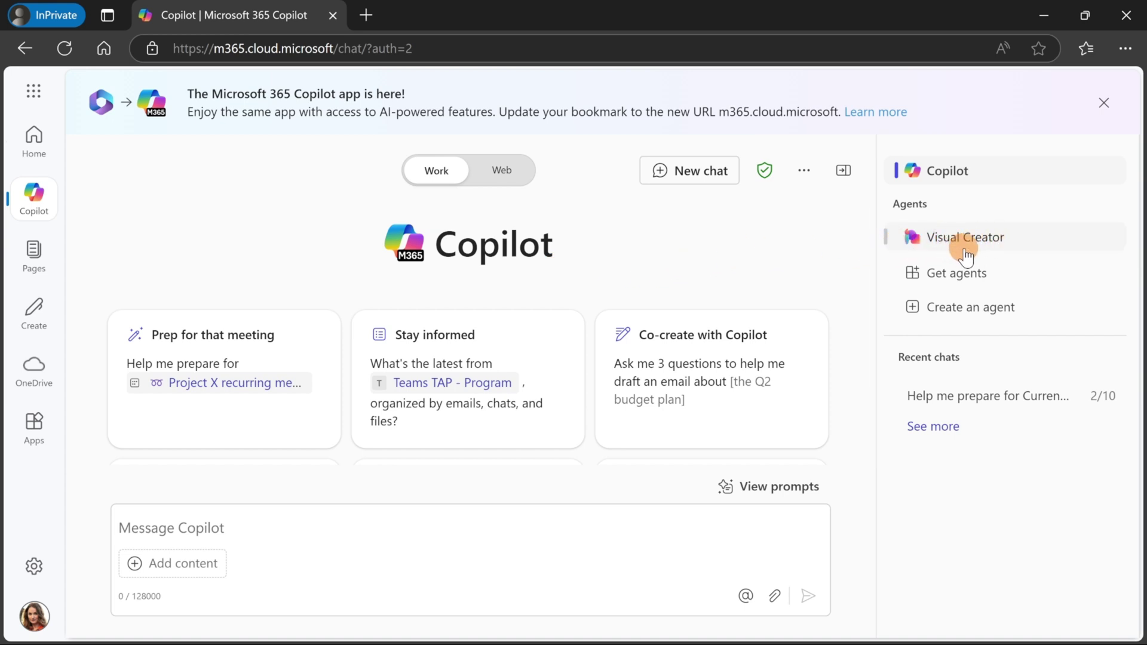
- In Visual Creator, try the suggestion cards, then enter 'Create a video that explains all Project Management methodologies'
{"action": "left_click", "coordinate": [986, 239]}
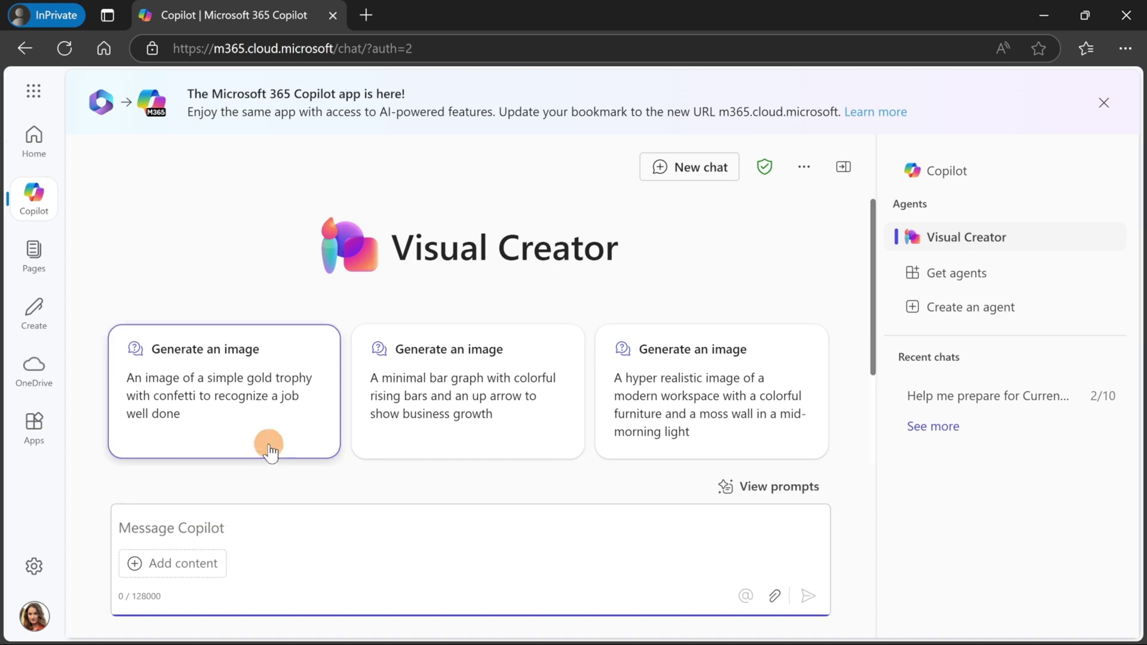
{"action": "scroll", "coordinate": [264, 440], "scroll_direction": "down", "scroll_amount": 2}
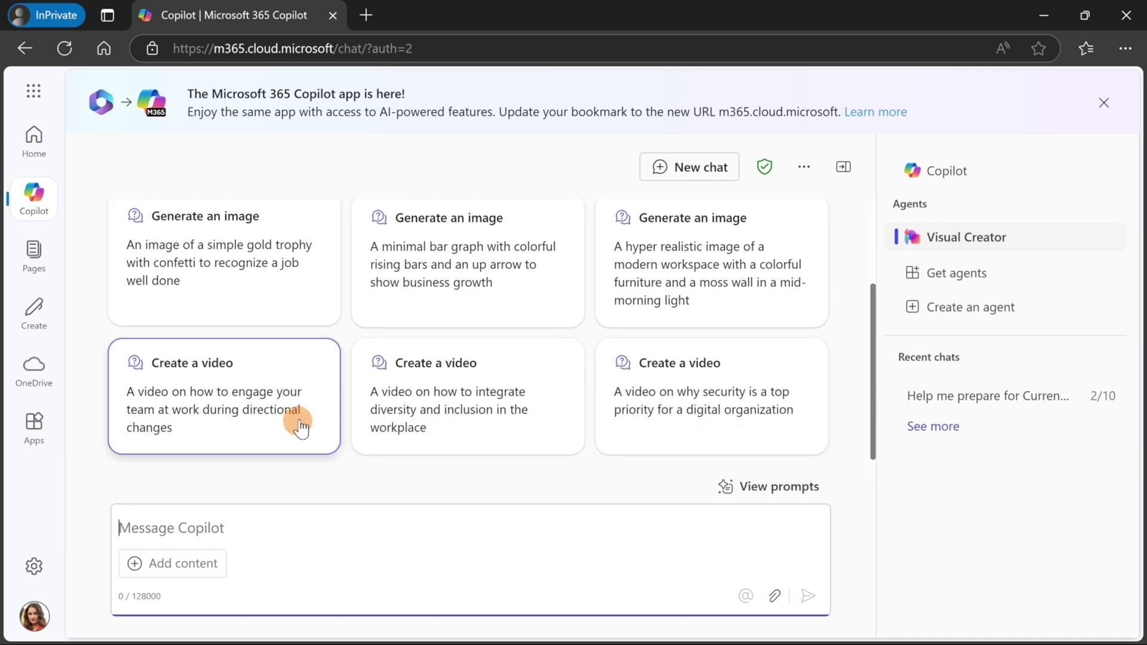
{"action": "left_click", "coordinate": [319, 394]}
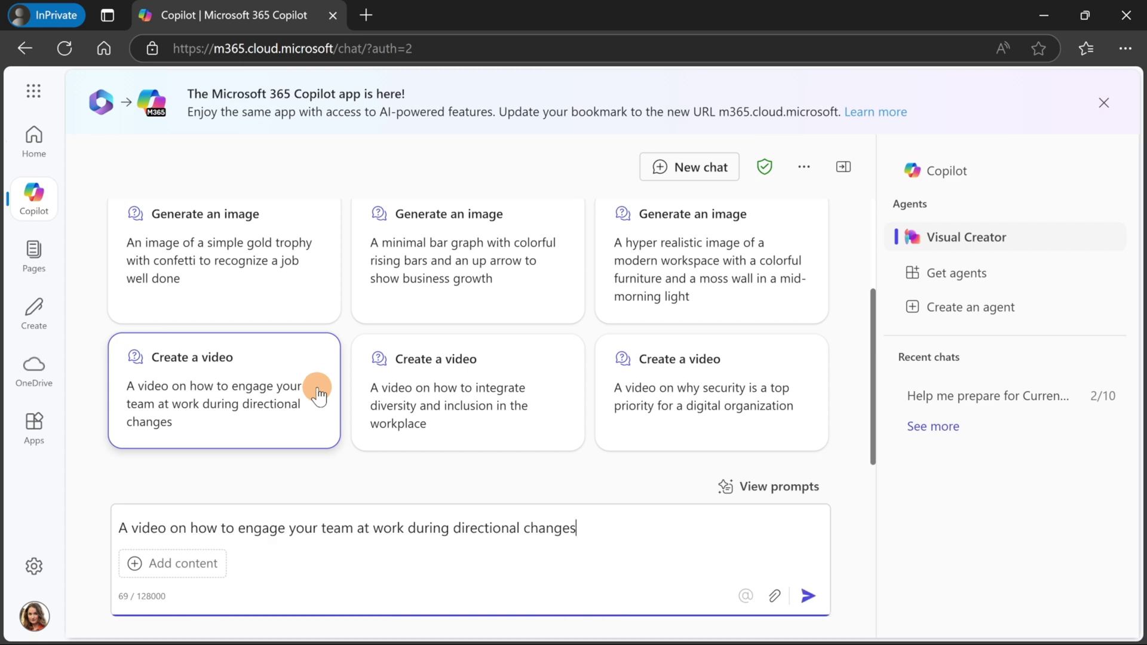
{"action": "left_click", "coordinate": [449, 381]}
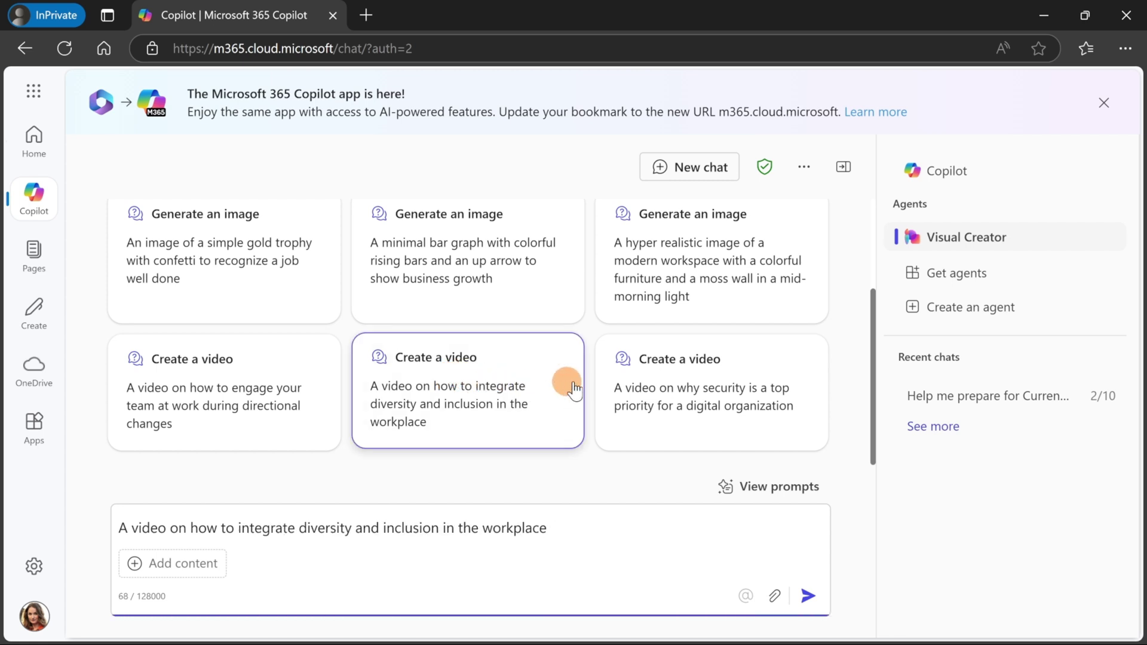
{"action": "left_click", "coordinate": [636, 383]}
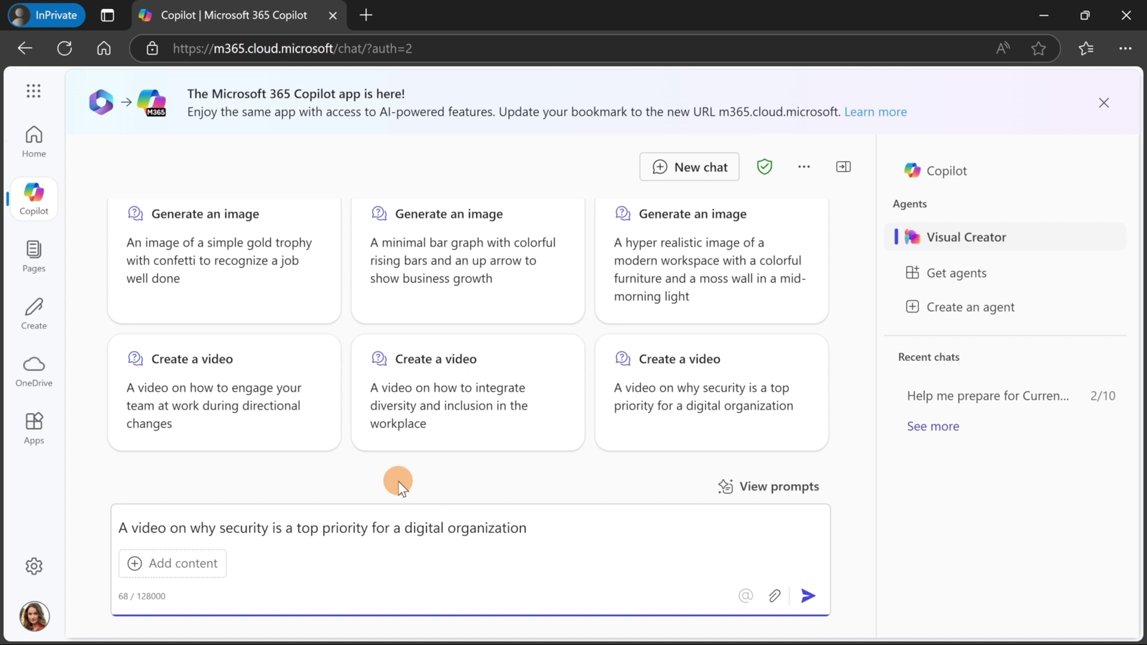
{"action": "left_click_drag", "start_coordinate": [555, 528], "coordinate": [105, 541]}
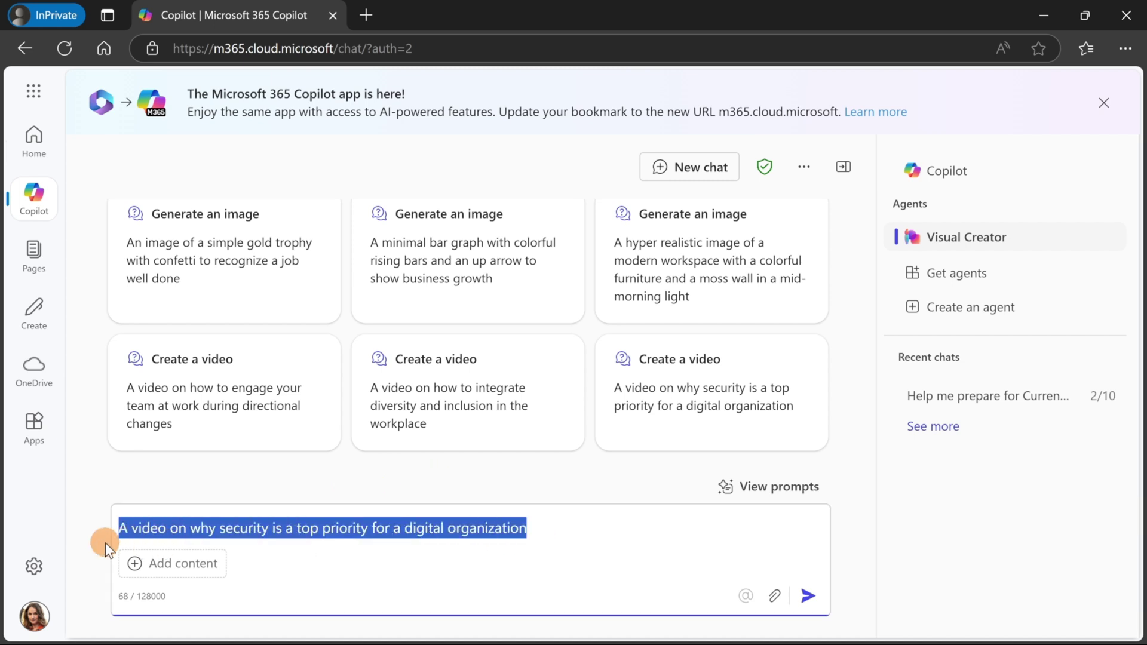
{"action": "left_click", "coordinate": [236, 454]}
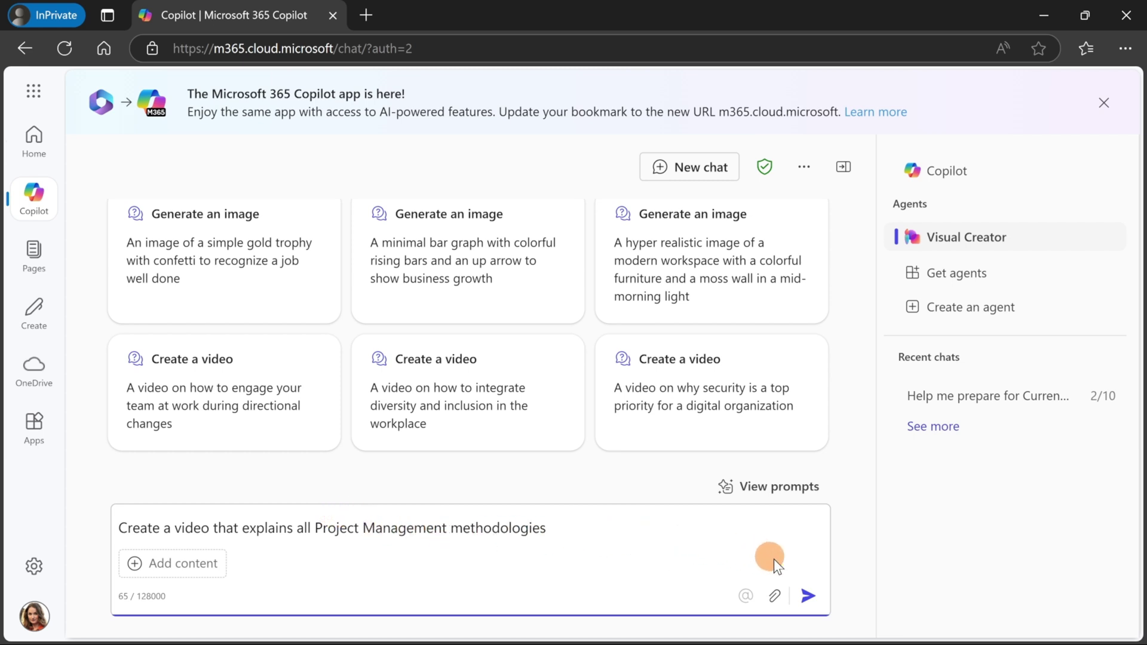
- Send the project management request and scroll to the finished 2:44 video preview
{"action": "left_click", "coordinate": [813, 596]}
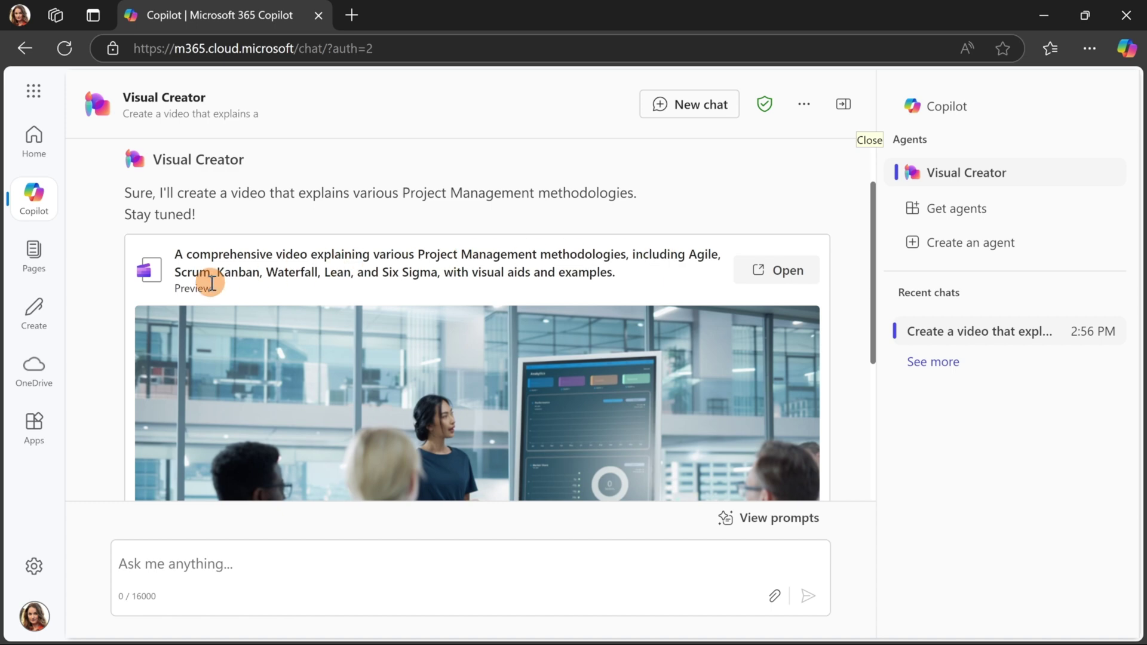
{"action": "scroll", "coordinate": [393, 345], "scroll_direction": "down", "scroll_amount": 3}
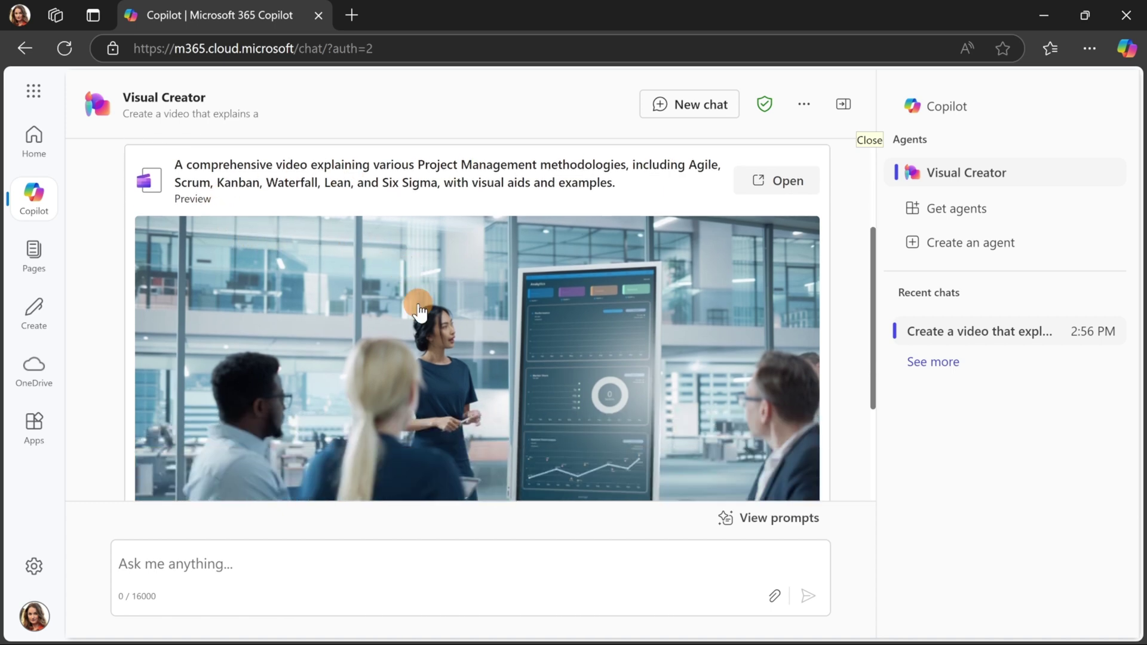
{"action": "scroll", "coordinate": [420, 311], "scroll_direction": "up", "scroll_amount": 1}
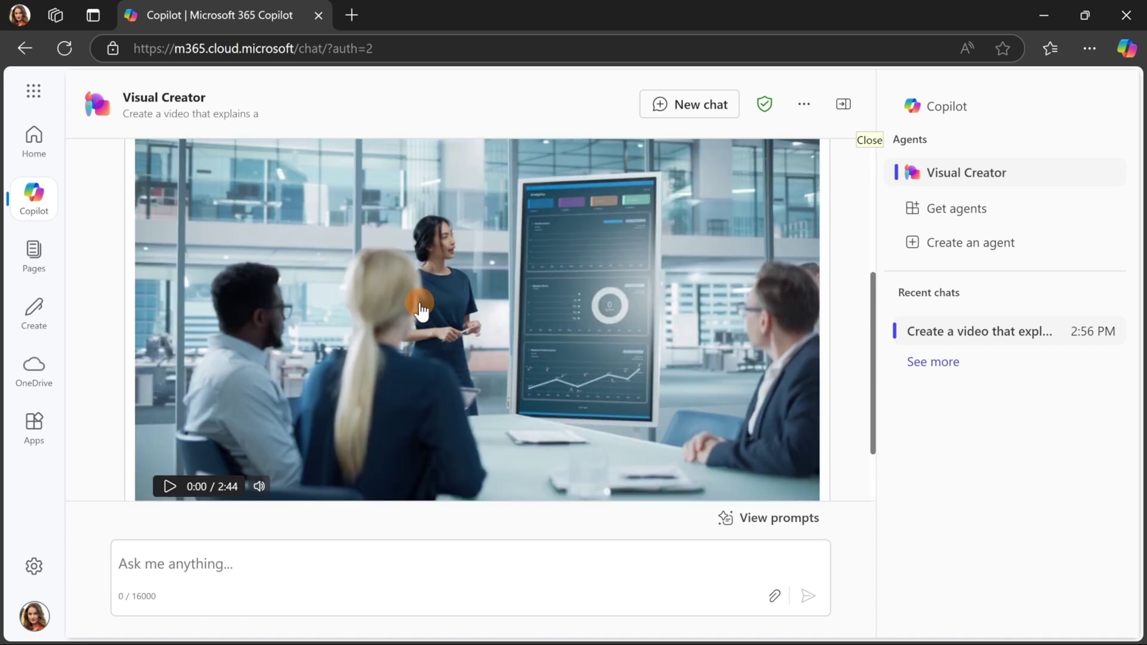
- Play the generated video through its Agile, Scrum, Kanban and Waterfall sections, keeping it in view
{"action": "left_click", "coordinate": [167, 486]}
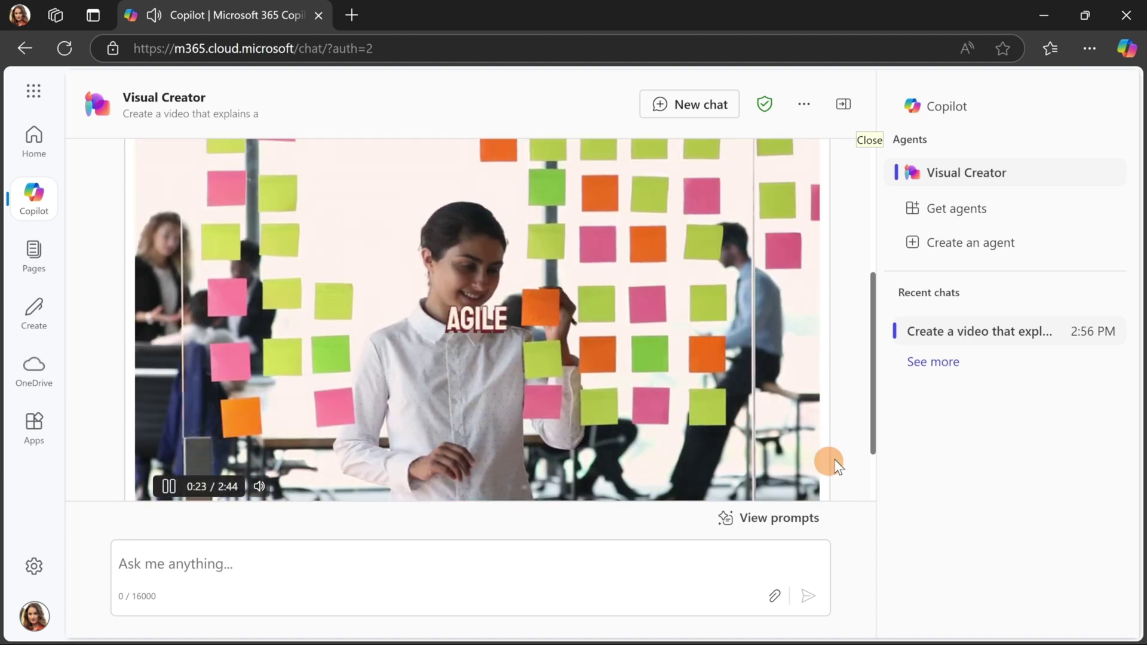
{"action": "left_click_drag", "start_coordinate": [872, 392], "coordinate": [872, 382]}
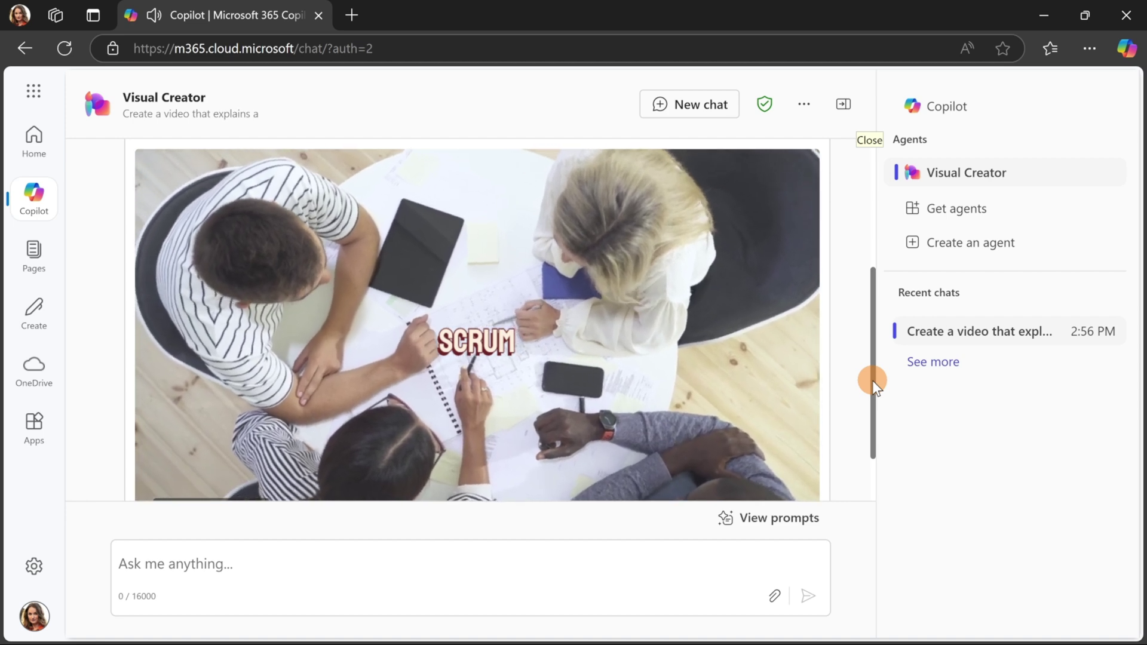
{"action": "left_click_drag", "start_coordinate": [872, 381], "coordinate": [872, 389]}
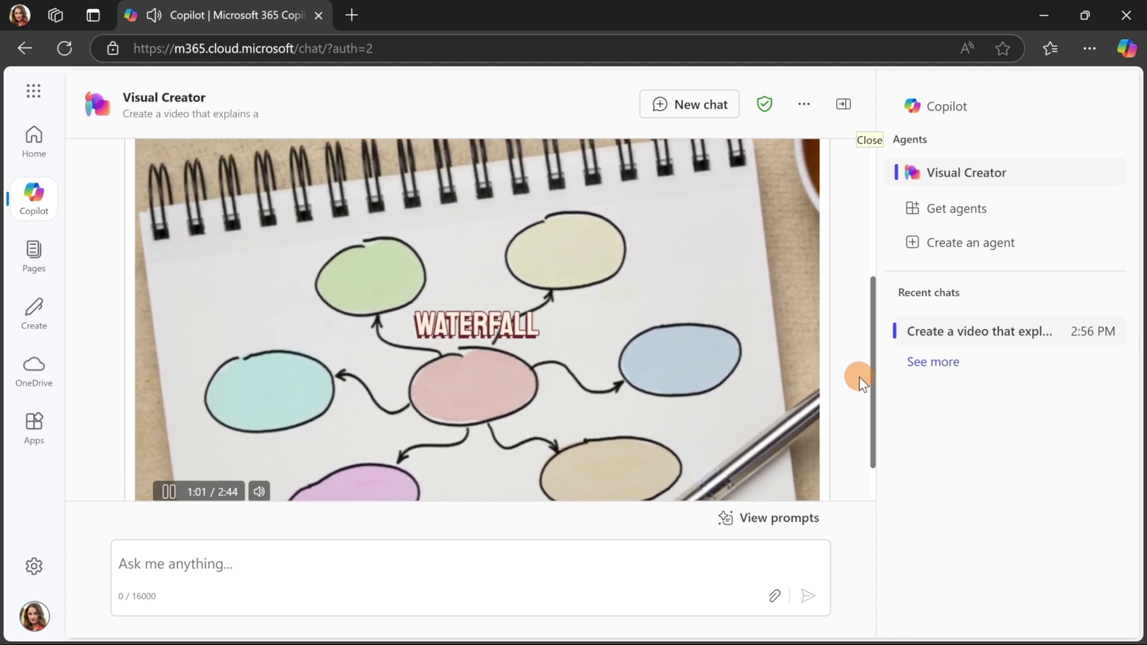
- Pause the video at 1:03 and open it in Clipchamp as 'Understanding Project Management Methodologies 1'
{"action": "left_click", "coordinate": [169, 496]}
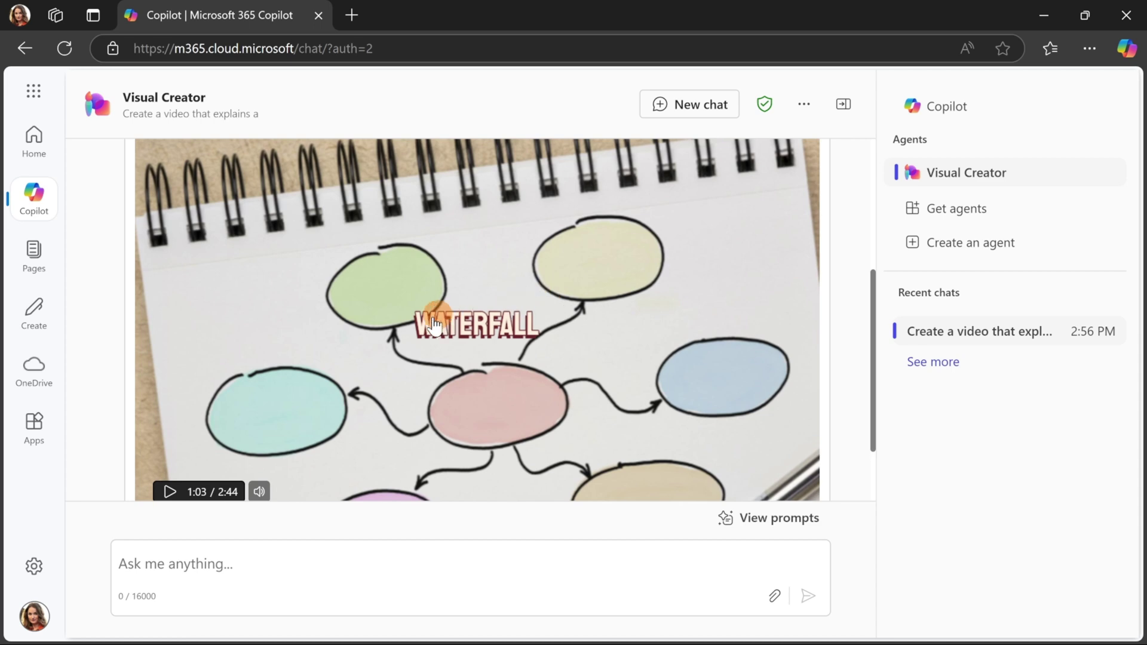
{"action": "scroll", "coordinate": [412, 320], "scroll_direction": "up", "scroll_amount": 2}
{"action": "scroll", "coordinate": [286, 303], "scroll_direction": "up", "scroll_amount": 2}
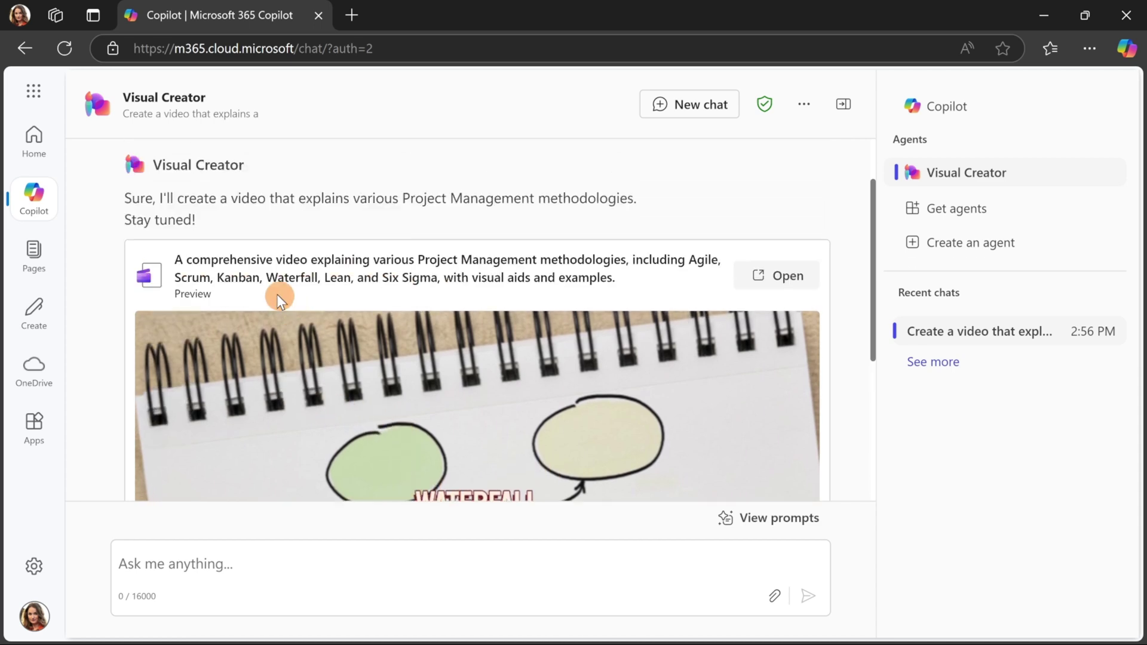
{"action": "scroll", "coordinate": [263, 273], "scroll_direction": "up", "scroll_amount": 2}
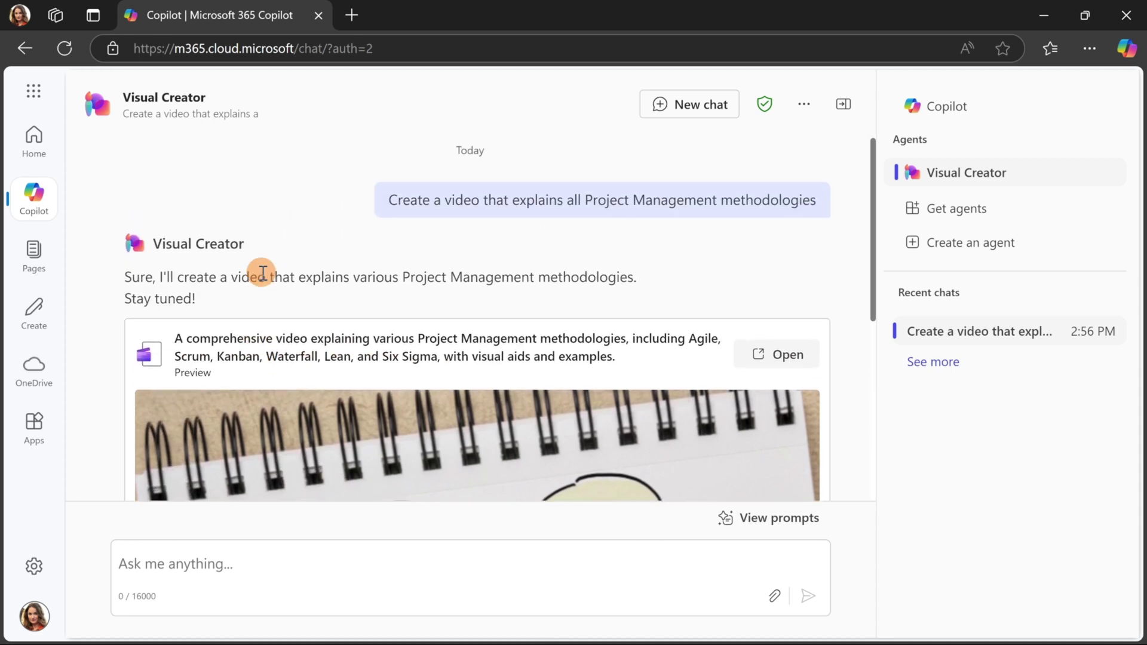
{"action": "scroll", "coordinate": [263, 273], "scroll_direction": "down", "scroll_amount": 2}
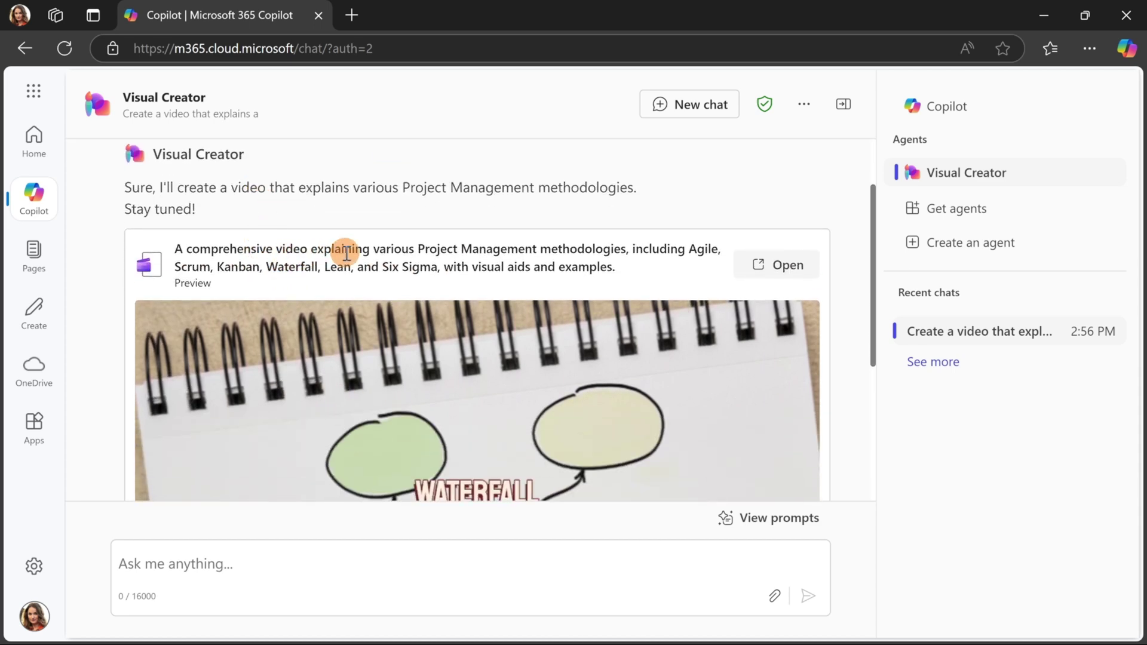
{"action": "left_click", "coordinate": [766, 272]}
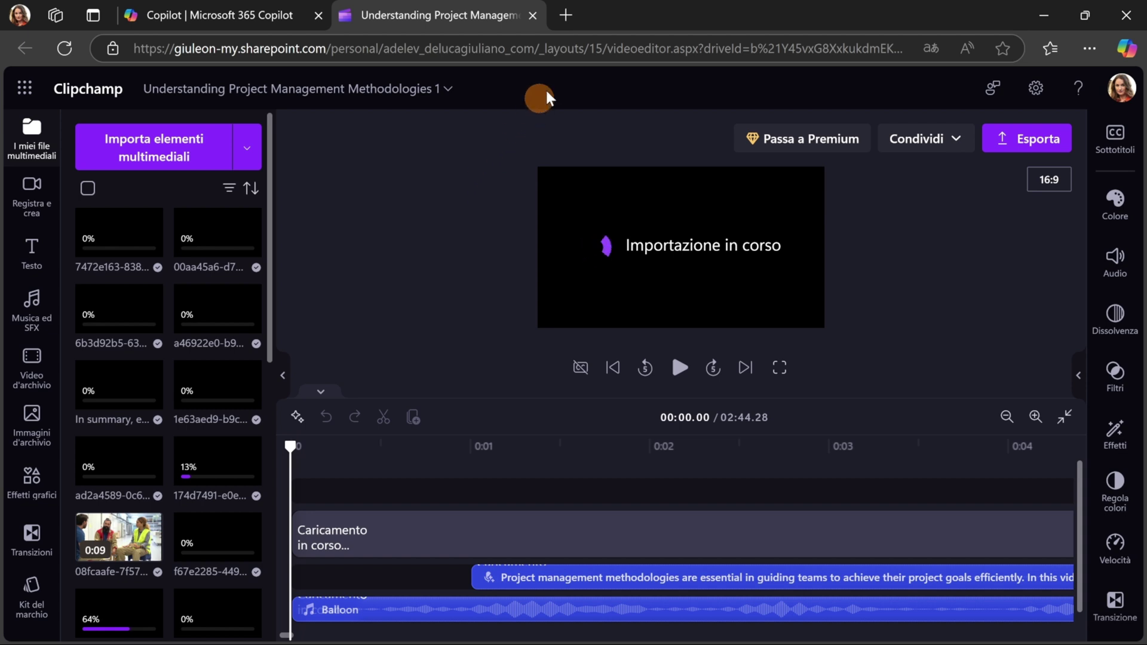
- Return to the Visual Creator chat while the Clipchamp project keeps importing
{"action": "left_click", "coordinate": [162, 31]}
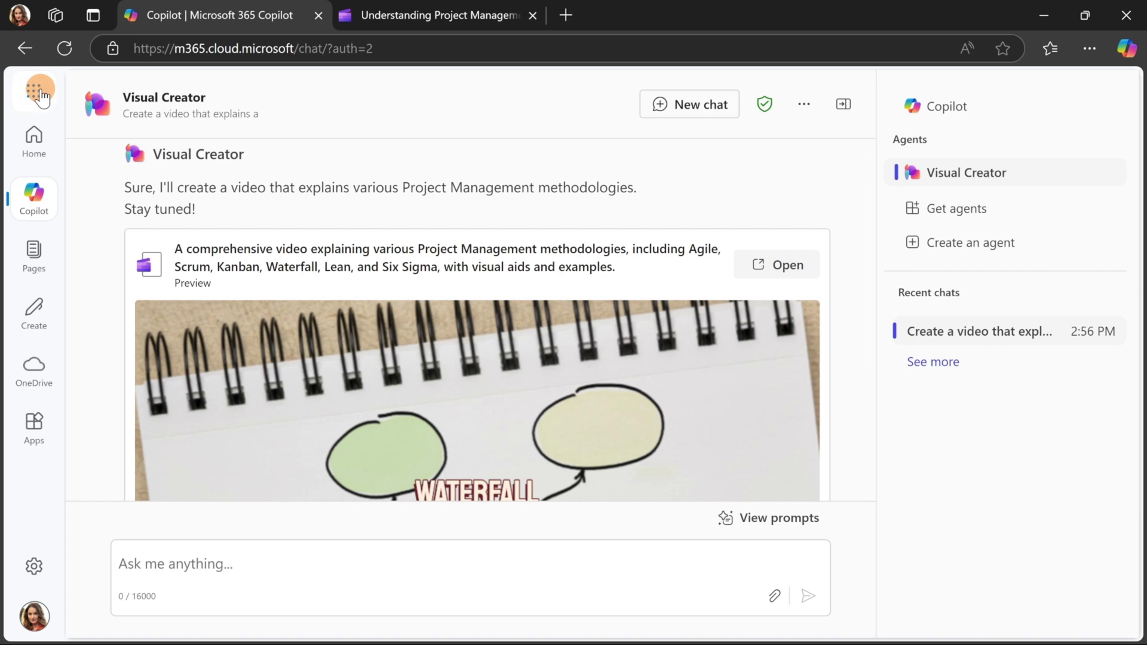
- In OneDrive, go to Videos > Clipchamp > Understanding Project Management Methodologies
{"action": "left_click", "coordinate": [40, 96]}
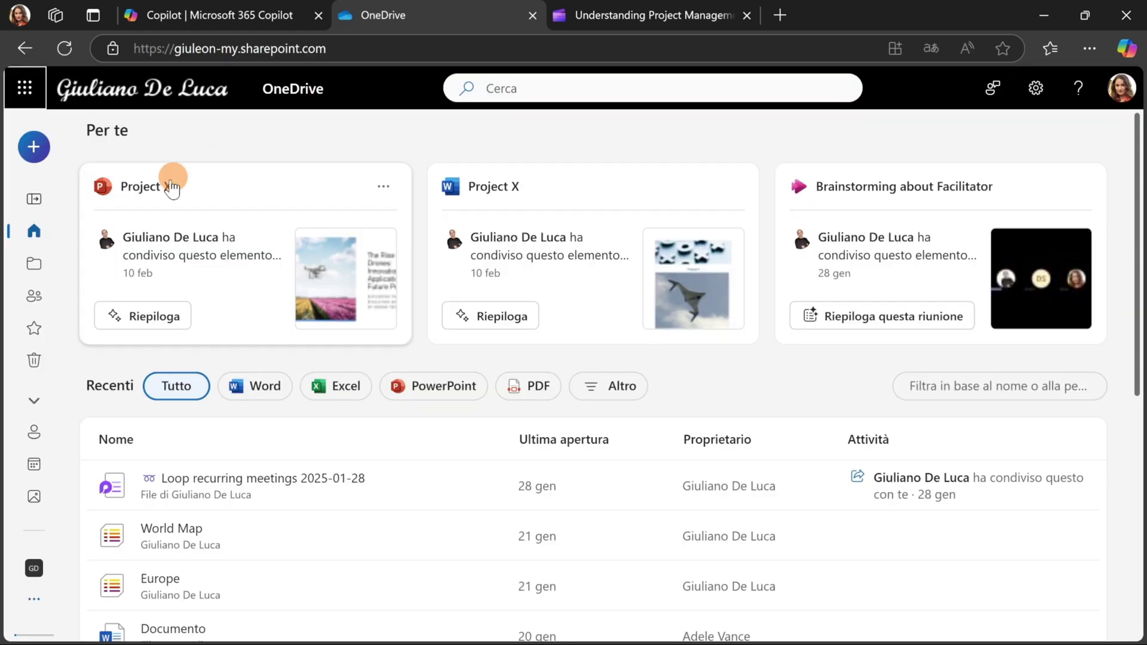
{"action": "left_click", "coordinate": [41, 272]}
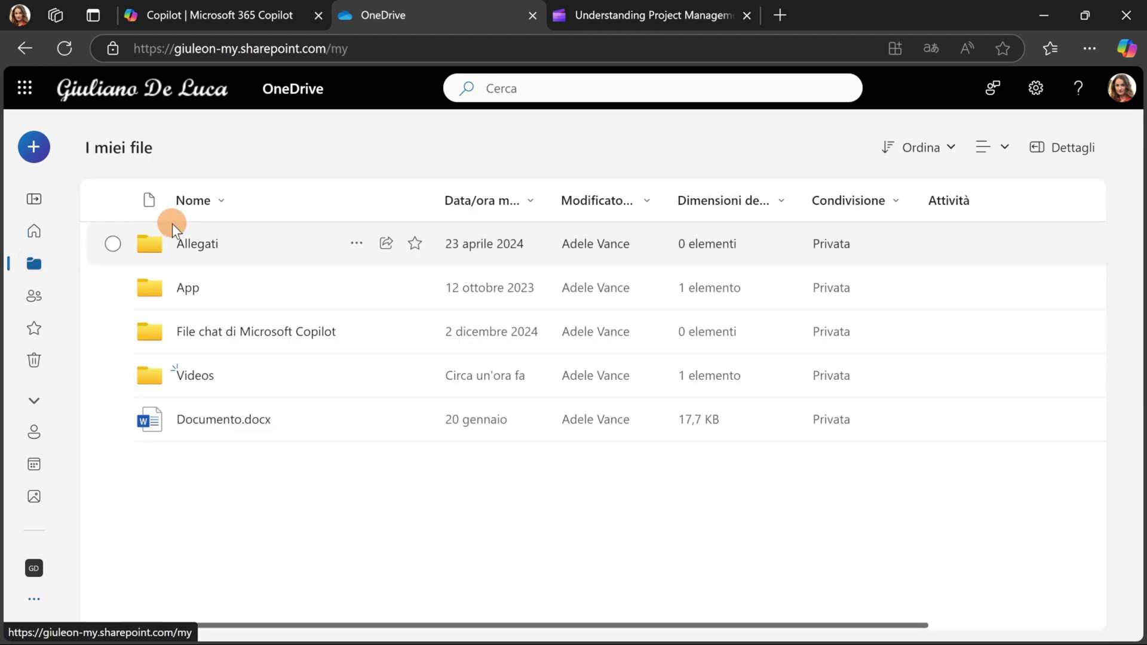
{"action": "left_click", "coordinate": [192, 376]}
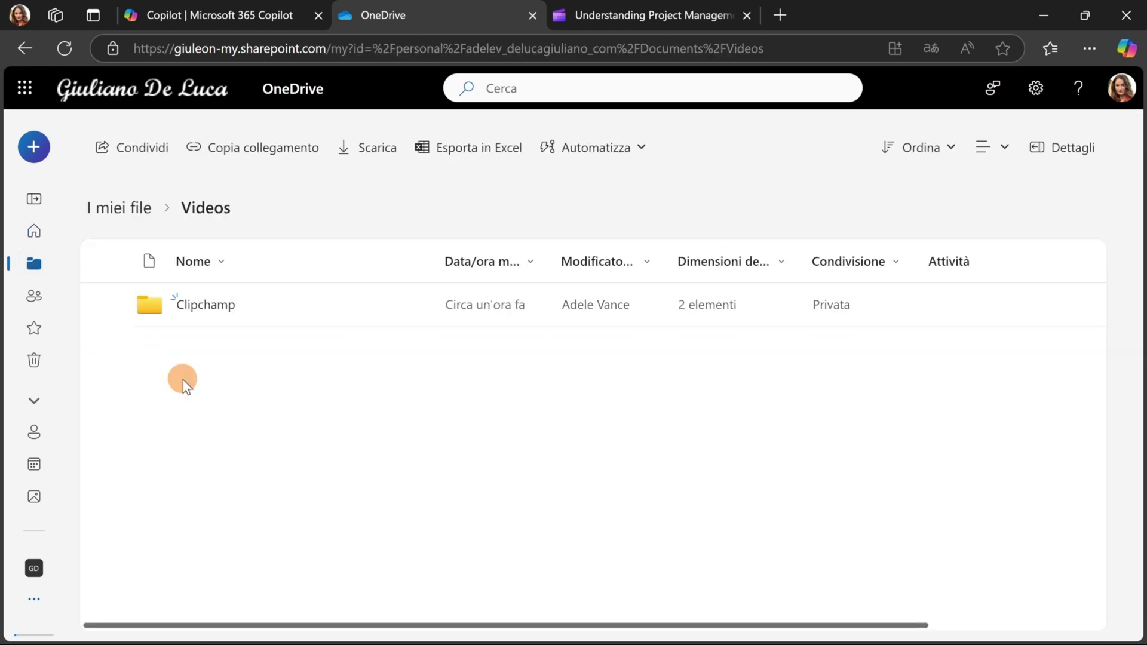
{"action": "left_click", "coordinate": [217, 306]}
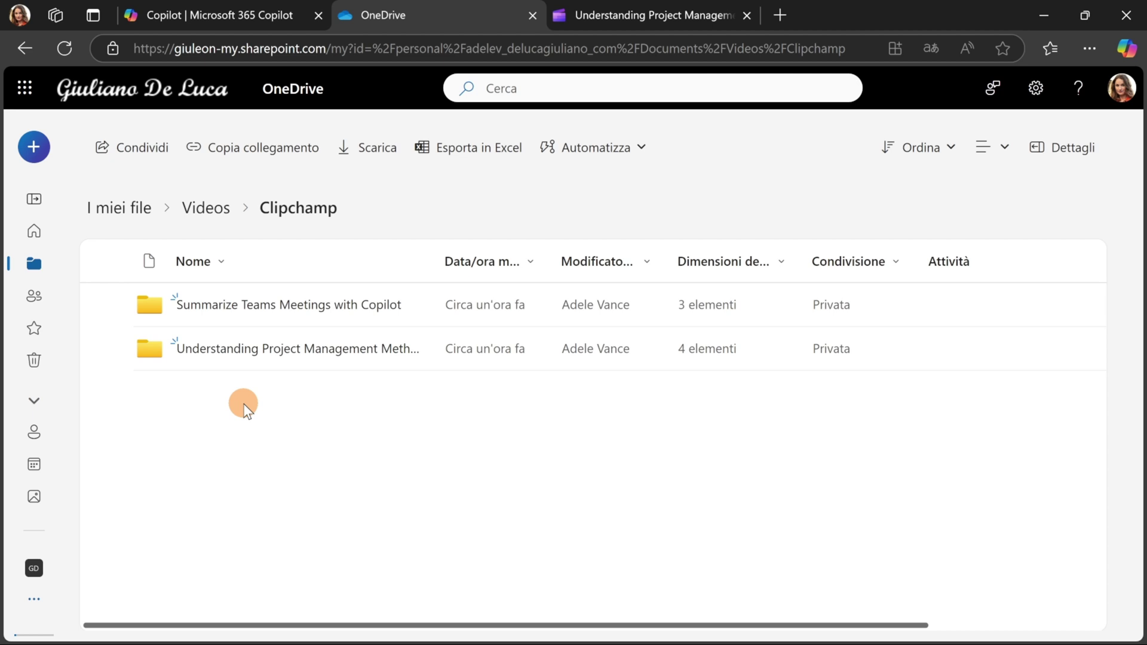
{"action": "left_click", "coordinate": [242, 352]}
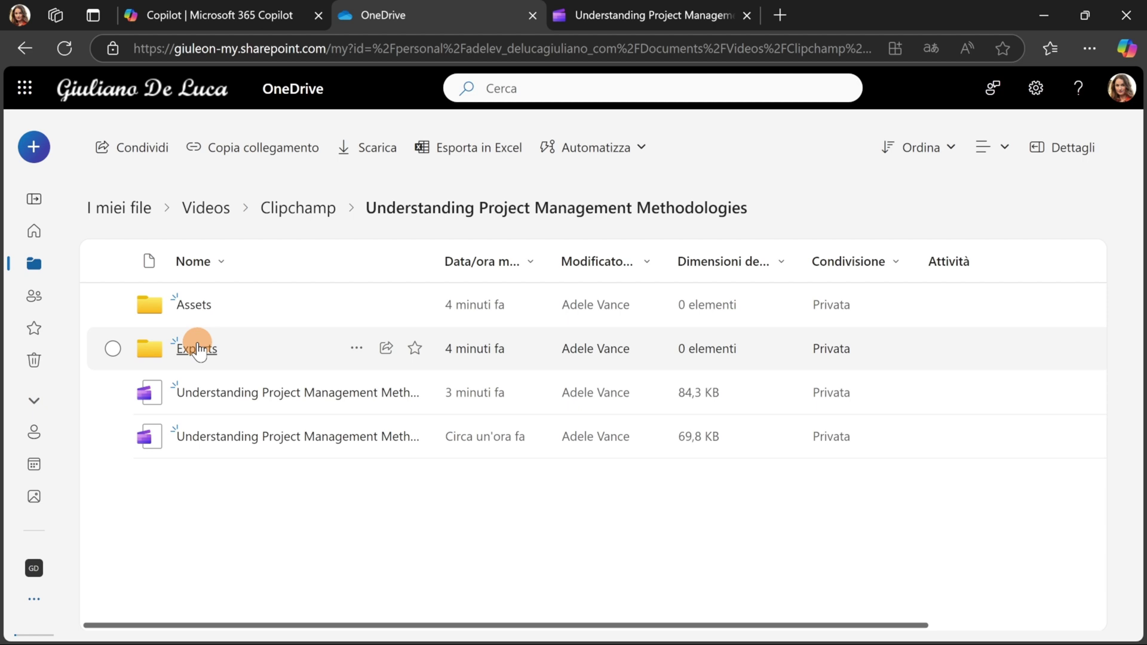
- Confirm the project's Assets and Exports folders are both empty
{"action": "left_click", "coordinate": [196, 307]}
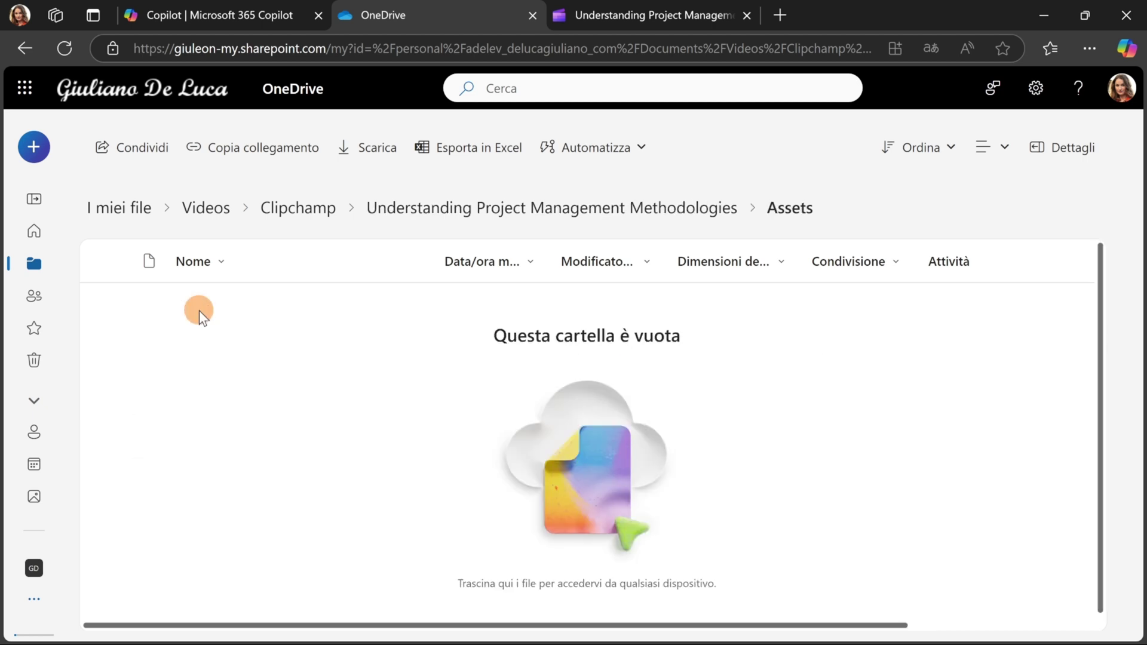
{"action": "left_click", "coordinate": [686, 207]}
{"action": "left_click", "coordinate": [202, 353]}
{"action": "left_click", "coordinate": [597, 222]}
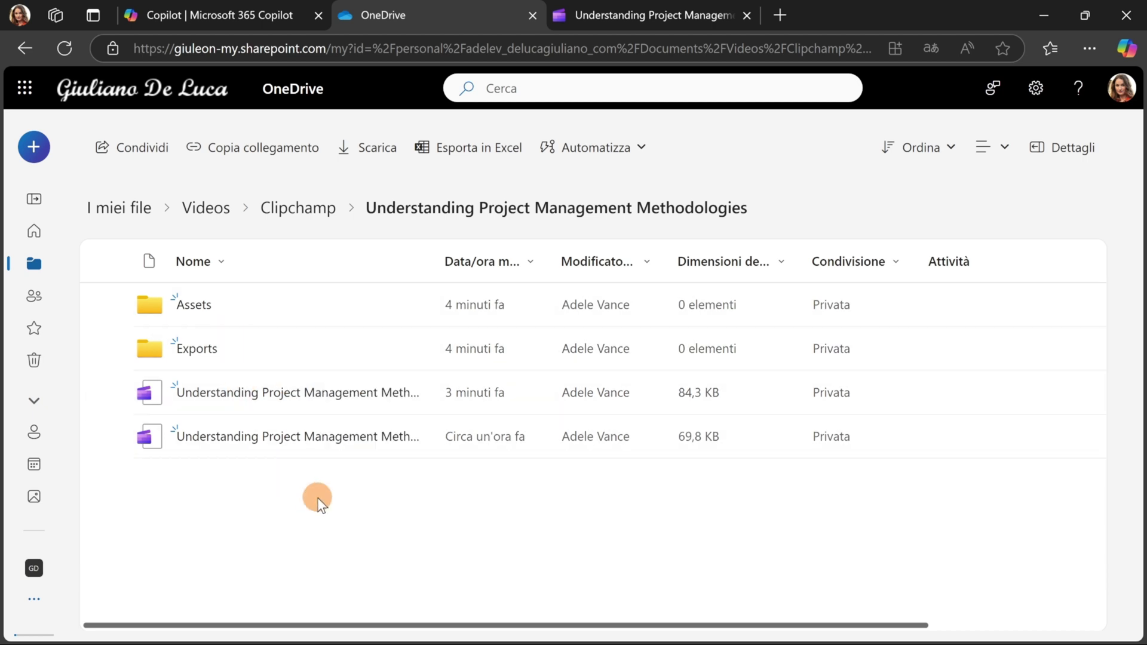
- Reopen the Visual Creator video from the Copilot chat in a new Clipchamp tab
{"action": "left_click", "coordinate": [254, 17]}
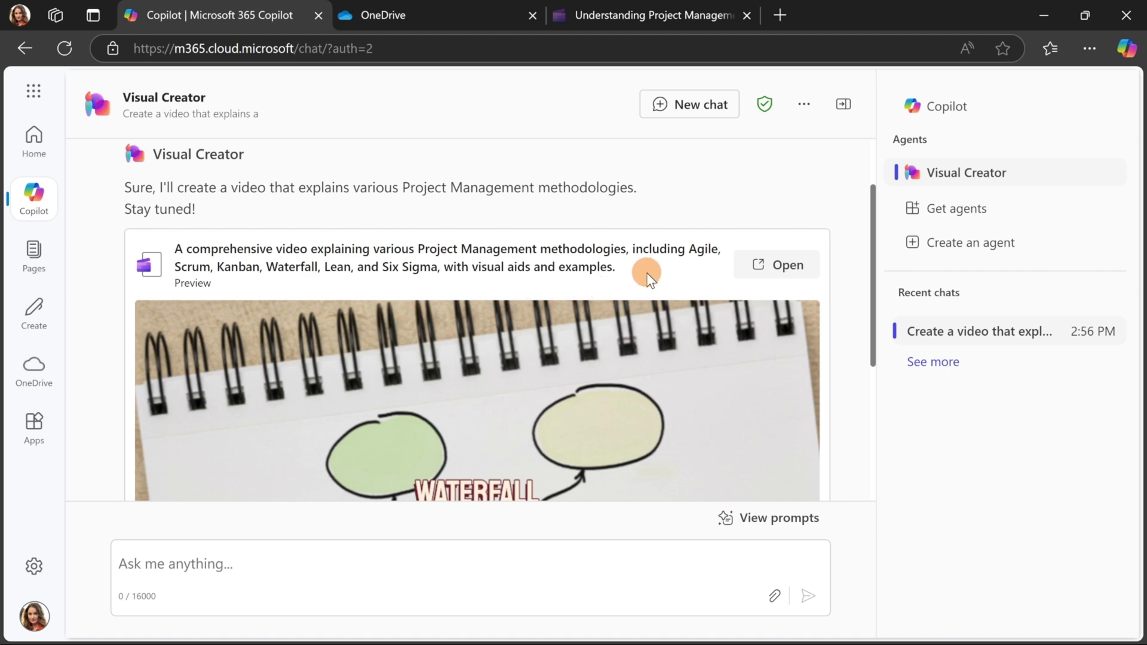
{"action": "left_click", "coordinate": [797, 264]}
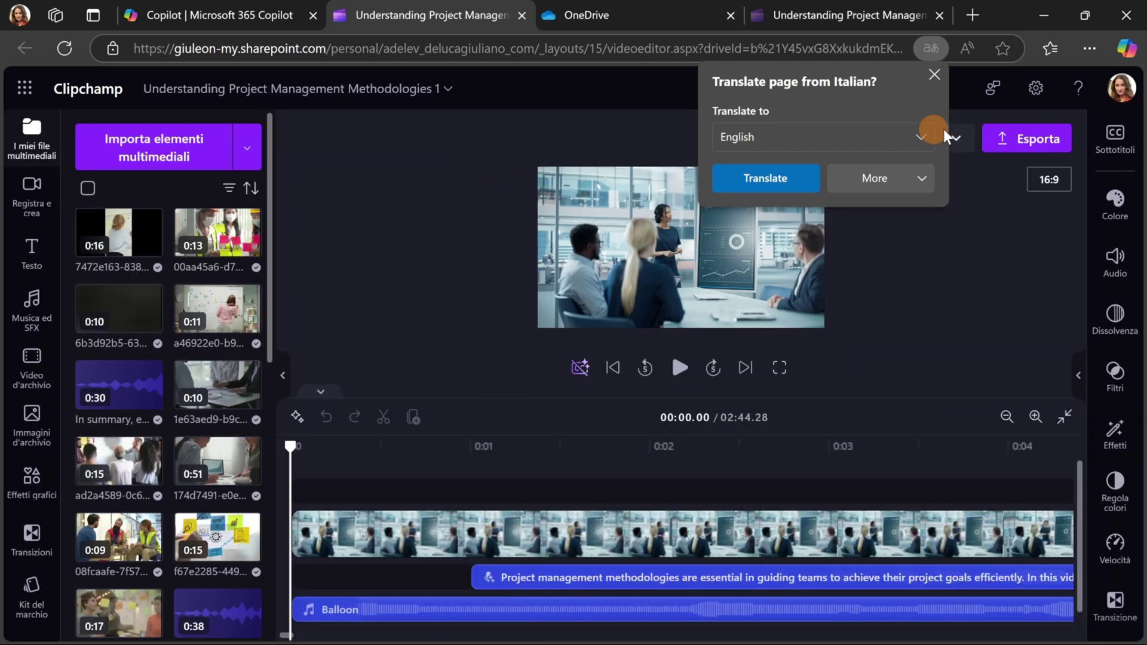
- Dismiss the translate popup and browse the Clipchamp media library
{"action": "left_click", "coordinate": [934, 74]}
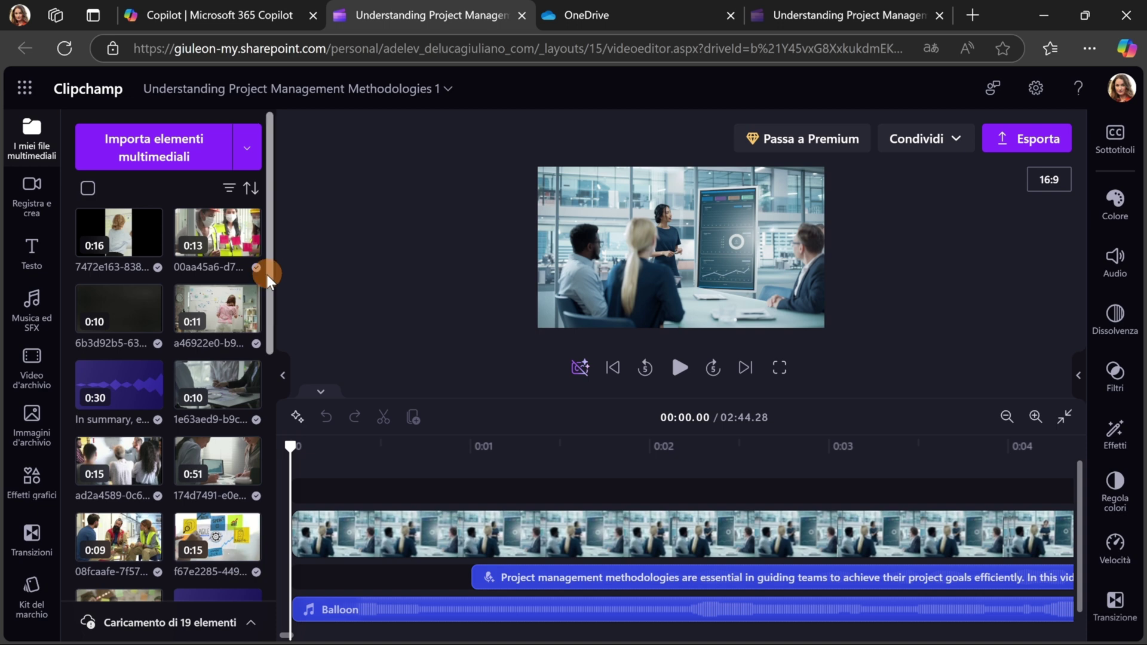
{"action": "scroll", "coordinate": [209, 361], "scroll_direction": "down", "scroll_amount": 2}
{"action": "scroll", "coordinate": [209, 365], "scroll_direction": "down", "scroll_amount": 5}
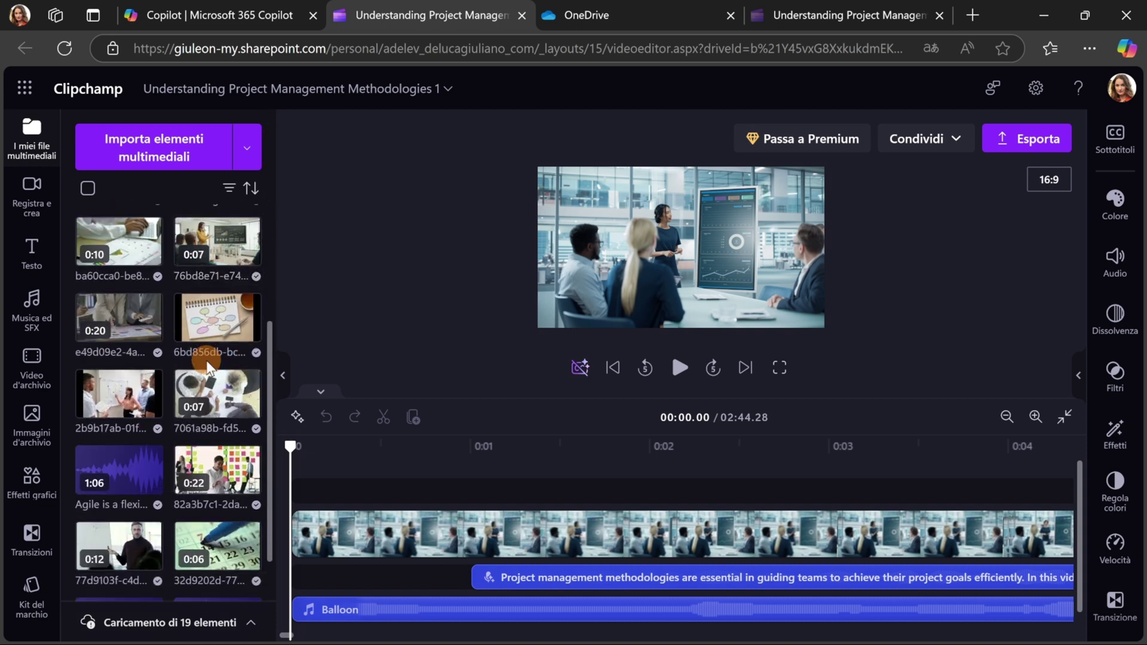
{"action": "scroll", "coordinate": [206, 364], "scroll_direction": "down", "scroll_amount": 3}
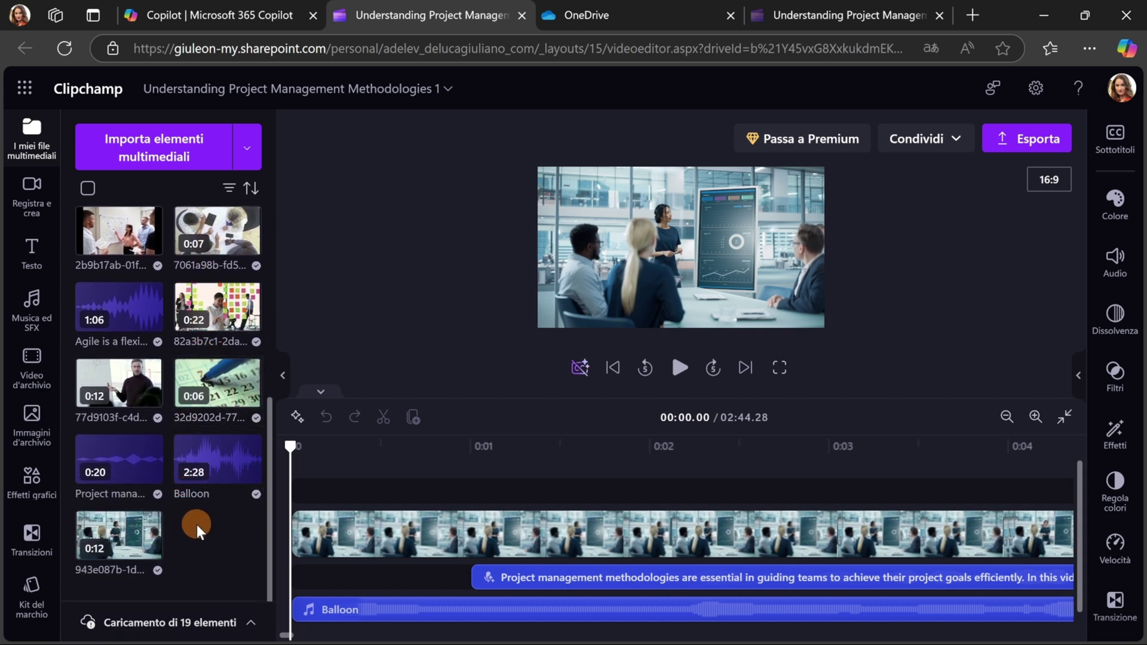
- Check fades on the video, voiceover and Balloon music clips, then move to the Agile section near 0:23
{"action": "left_click", "coordinate": [380, 531]}
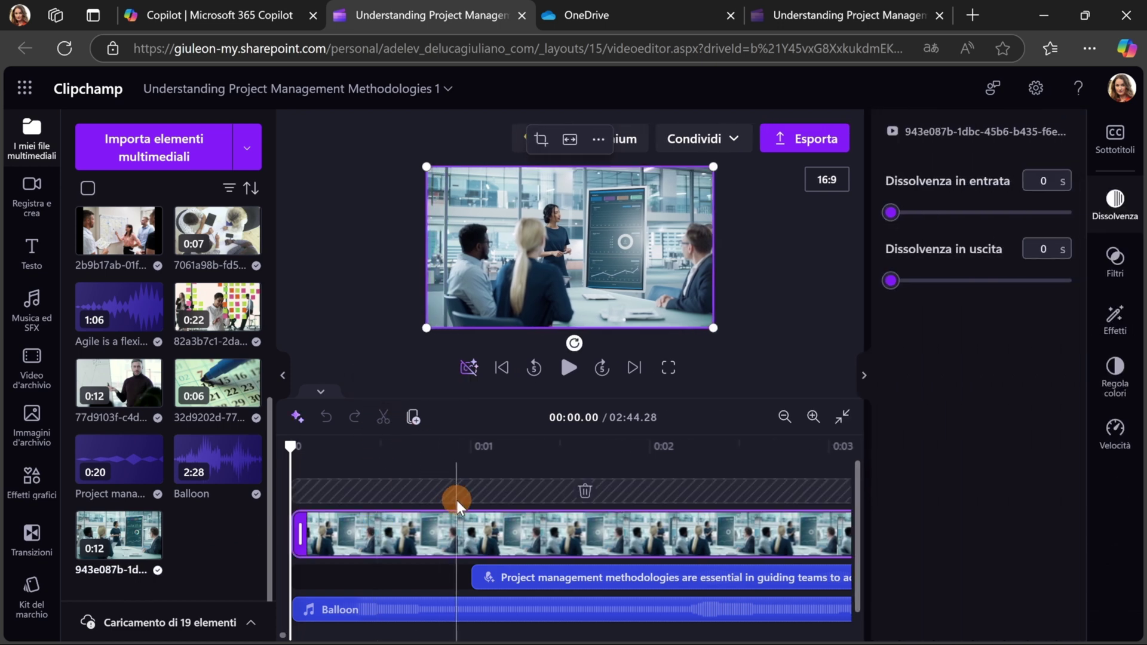
{"action": "left_click", "coordinate": [539, 577]}
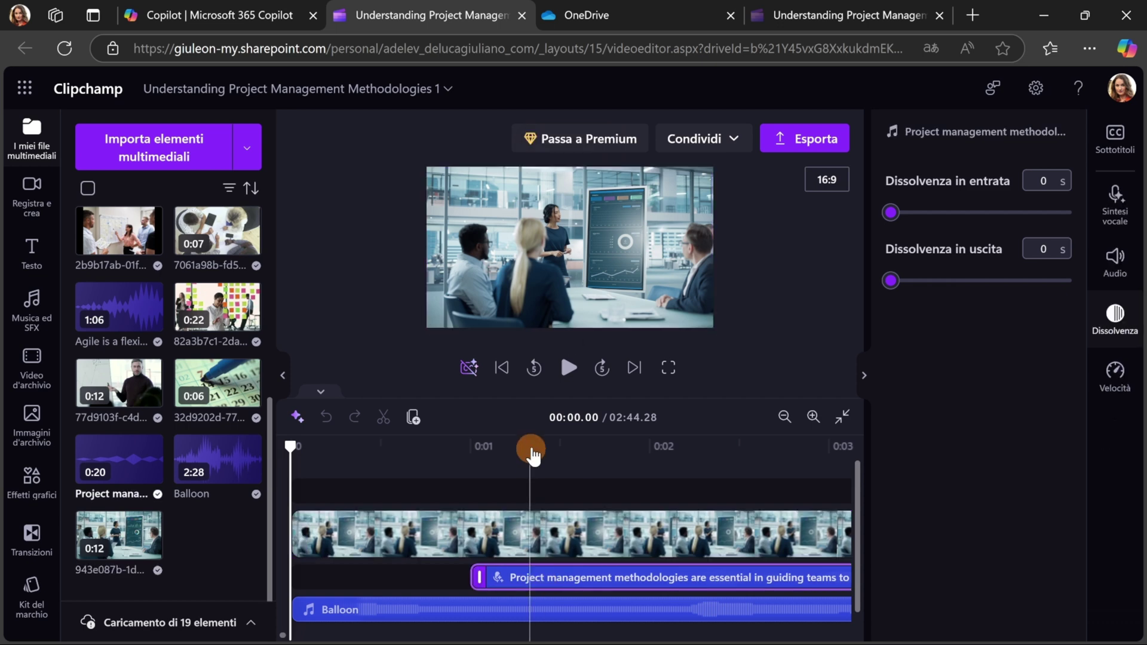
{"action": "left_click", "coordinate": [531, 451]}
{"action": "left_click", "coordinate": [535, 561]}
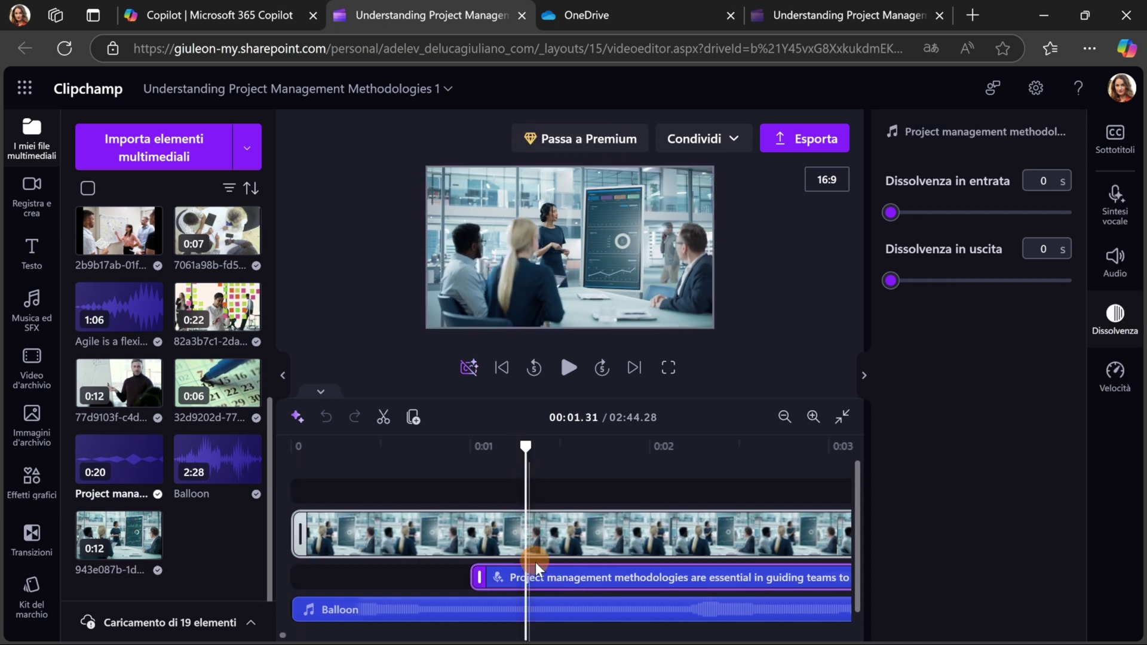
{"action": "left_click", "coordinate": [497, 613]}
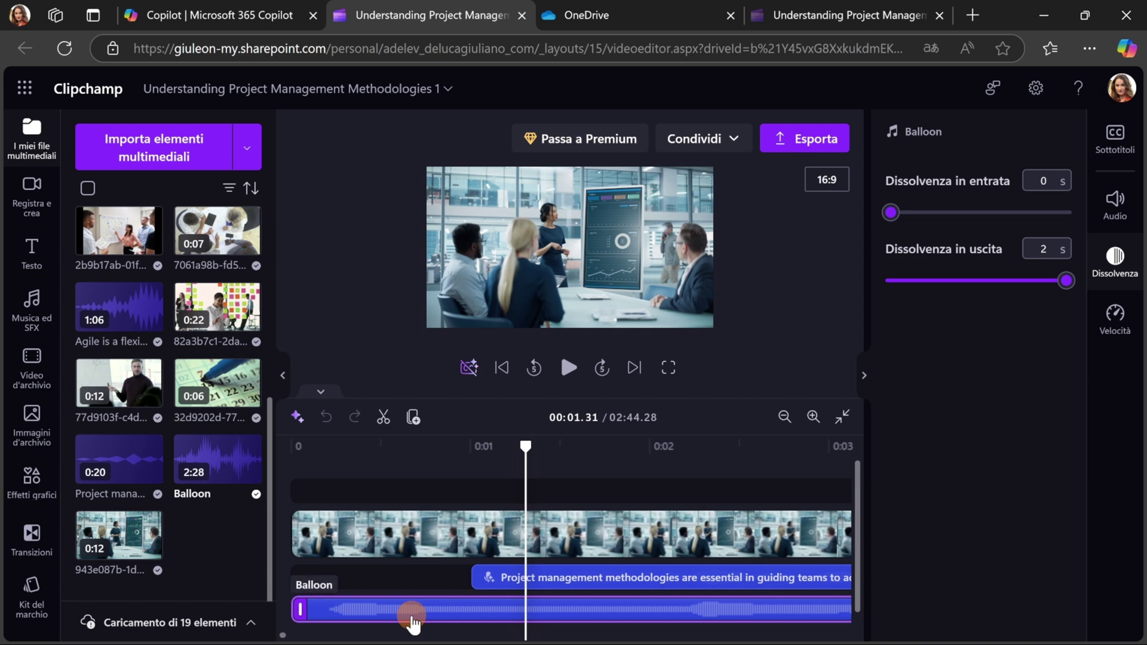
{"action": "left_click", "coordinate": [561, 577]}
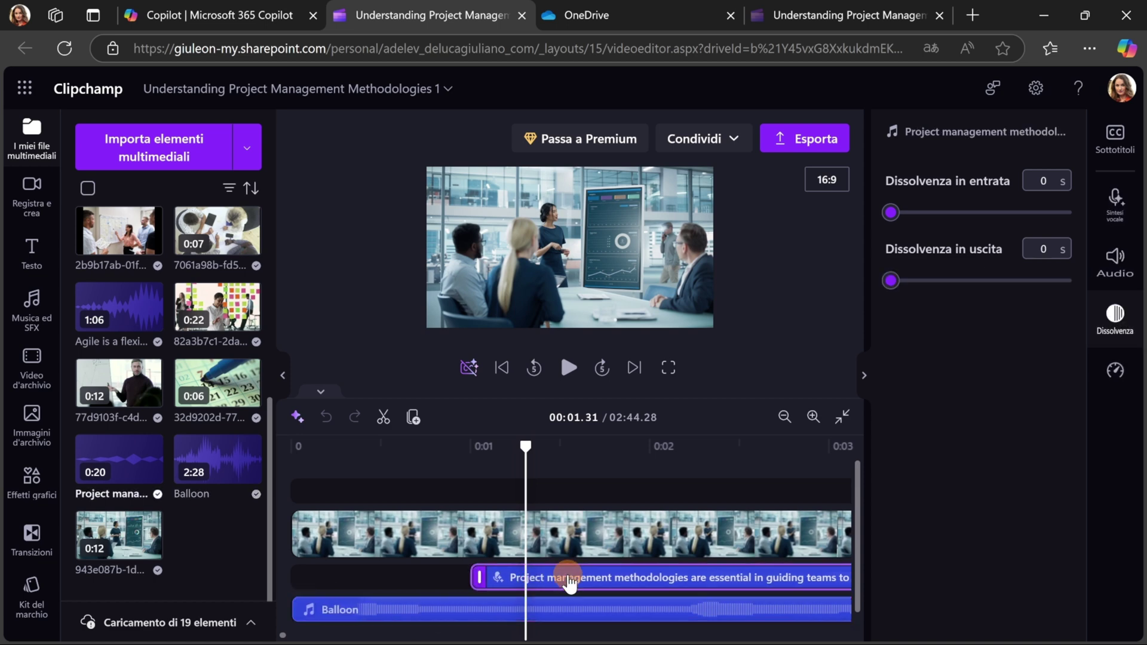
{"action": "scroll", "coordinate": [558, 537], "scroll_direction": "right", "scroll_amount": 10}
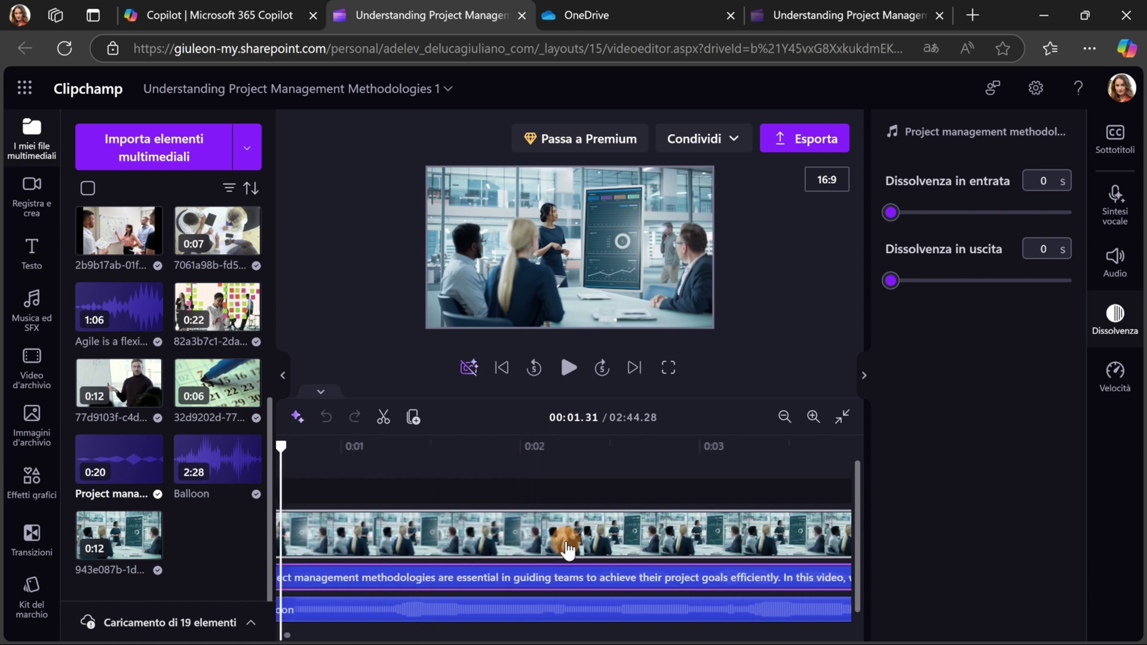
{"action": "scroll", "coordinate": [567, 549], "scroll_direction": "right", "scroll_amount": 20}
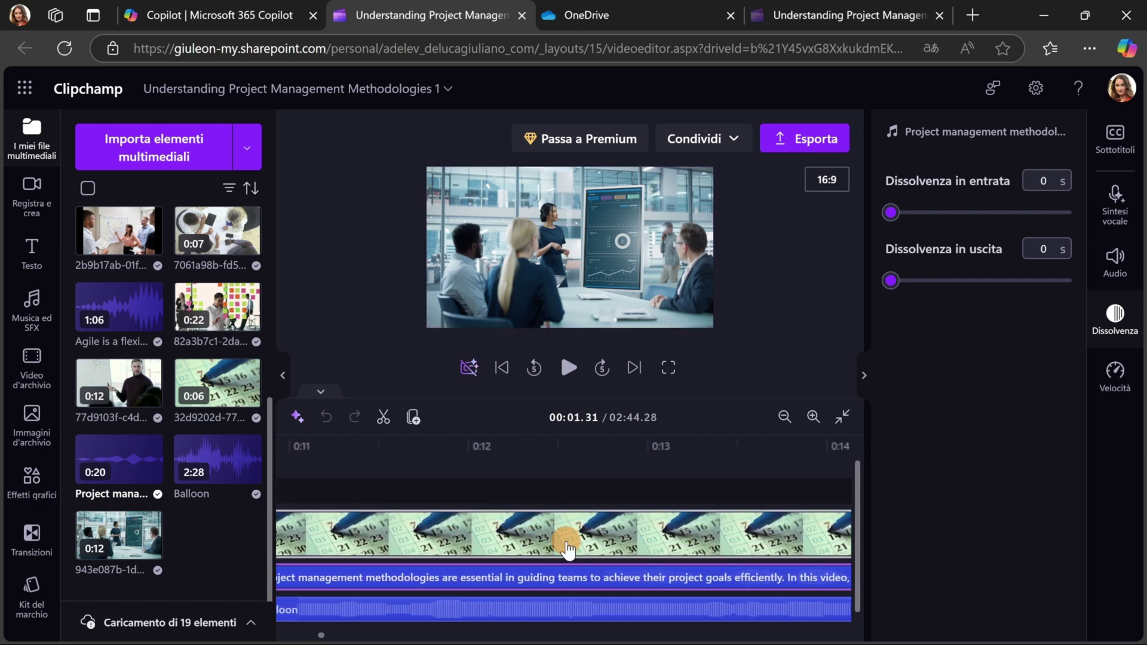
{"action": "scroll", "coordinate": [568, 549], "scroll_direction": "right", "scroll_amount": 7}
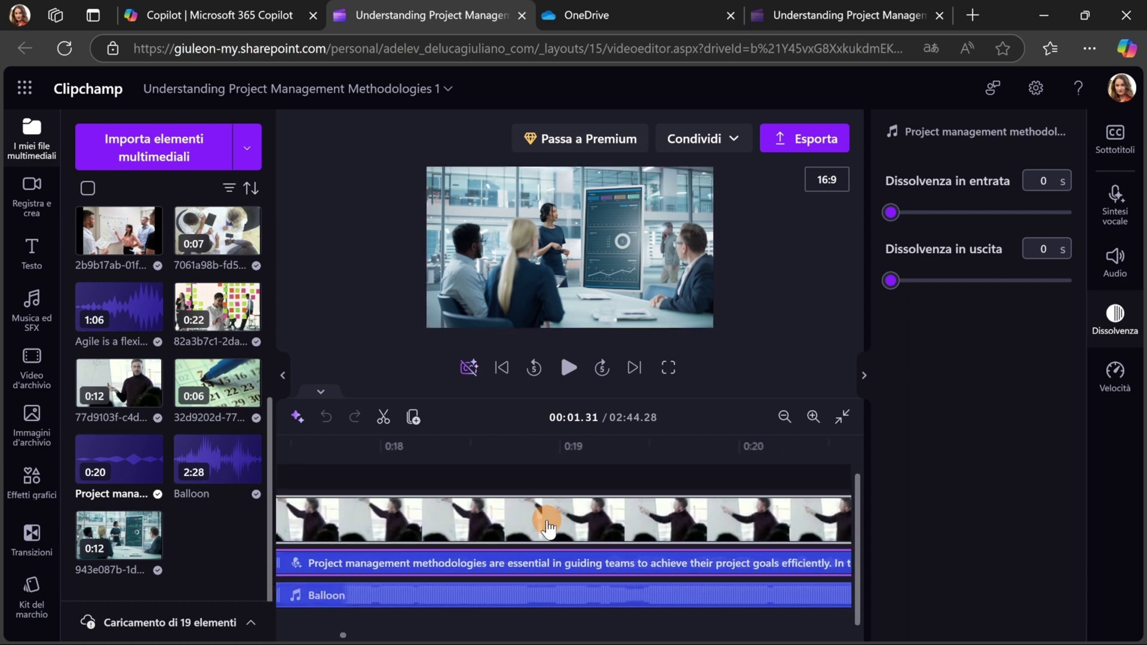
{"action": "scroll", "coordinate": [566, 526], "scroll_direction": "right", "scroll_amount": 3}
- Inspect the Agile title text clip near 0:23, then deselect it
{"action": "left_click", "coordinate": [543, 447]}
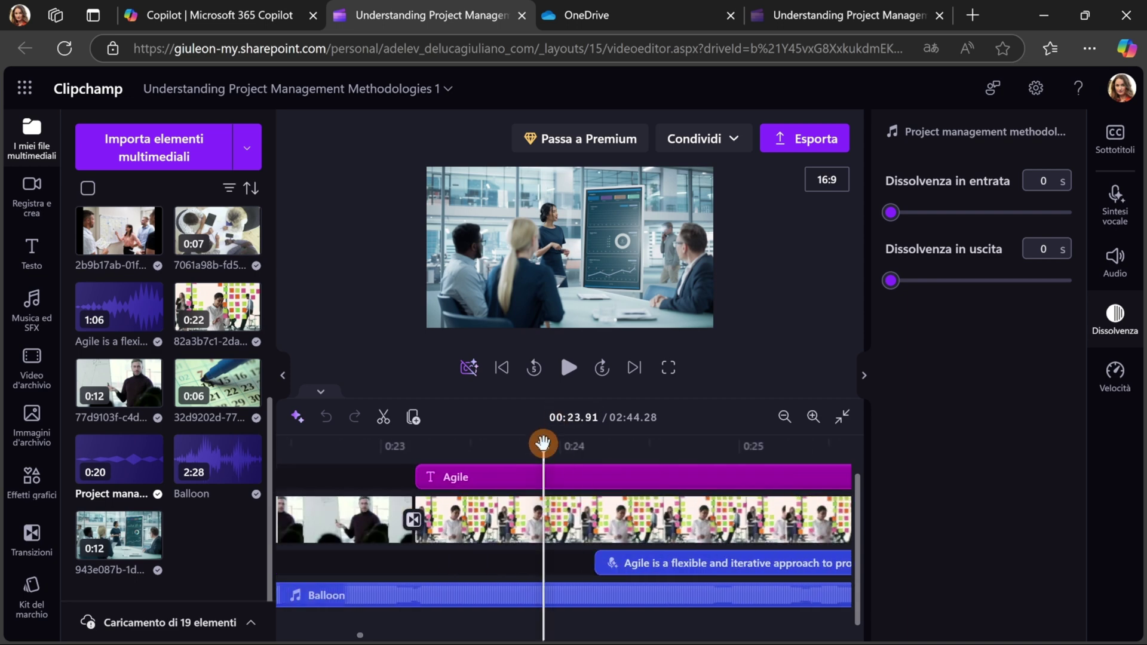
{"action": "left_click", "coordinate": [500, 476]}
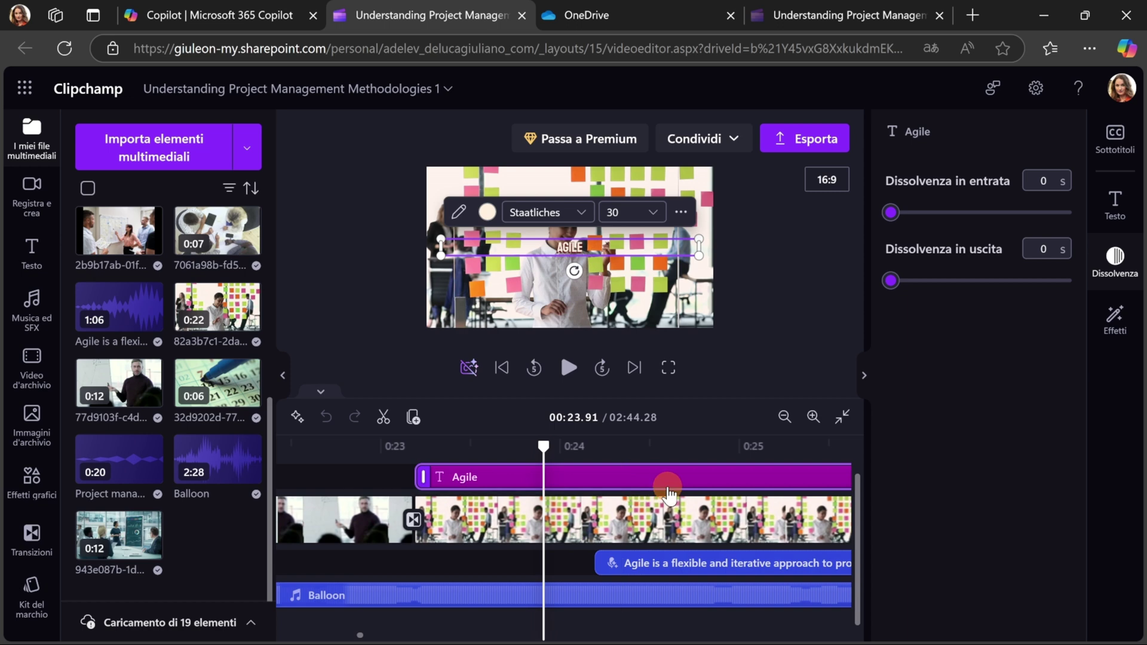
{"action": "left_click", "coordinate": [819, 310]}
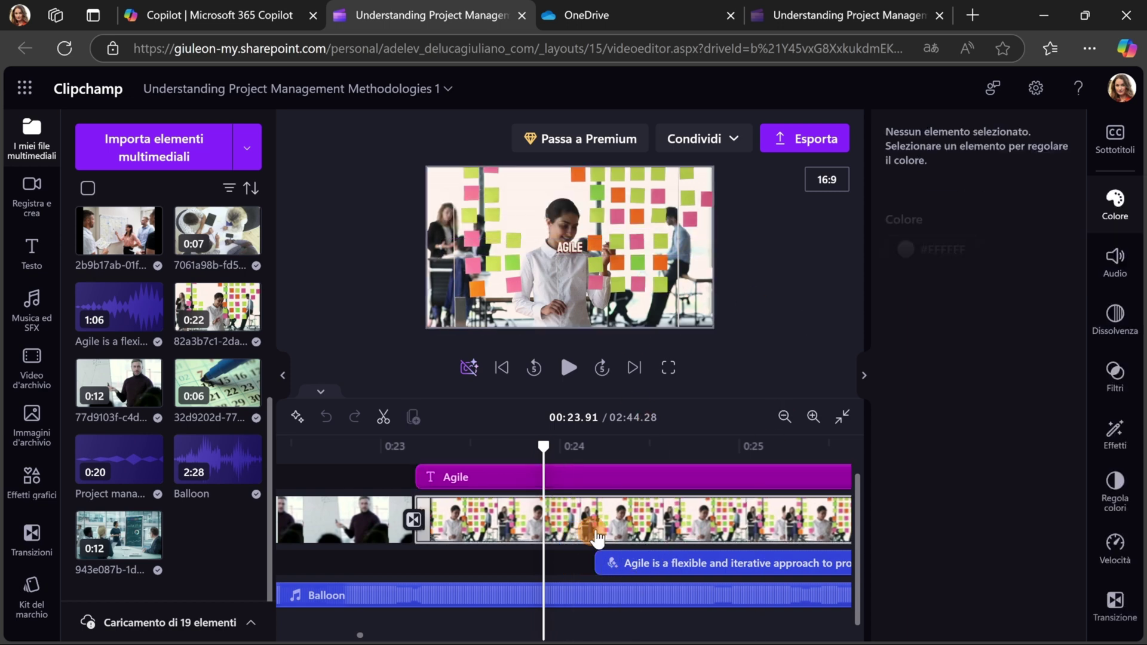
- Change the Kanban title text at 0:46 to read 'Kanban gjoheogh'
{"action": "scroll", "coordinate": [647, 540], "scroll_direction": "right", "scroll_amount": 3}
{"action": "scroll", "coordinate": [647, 541], "scroll_direction": "right", "scroll_amount": 15}
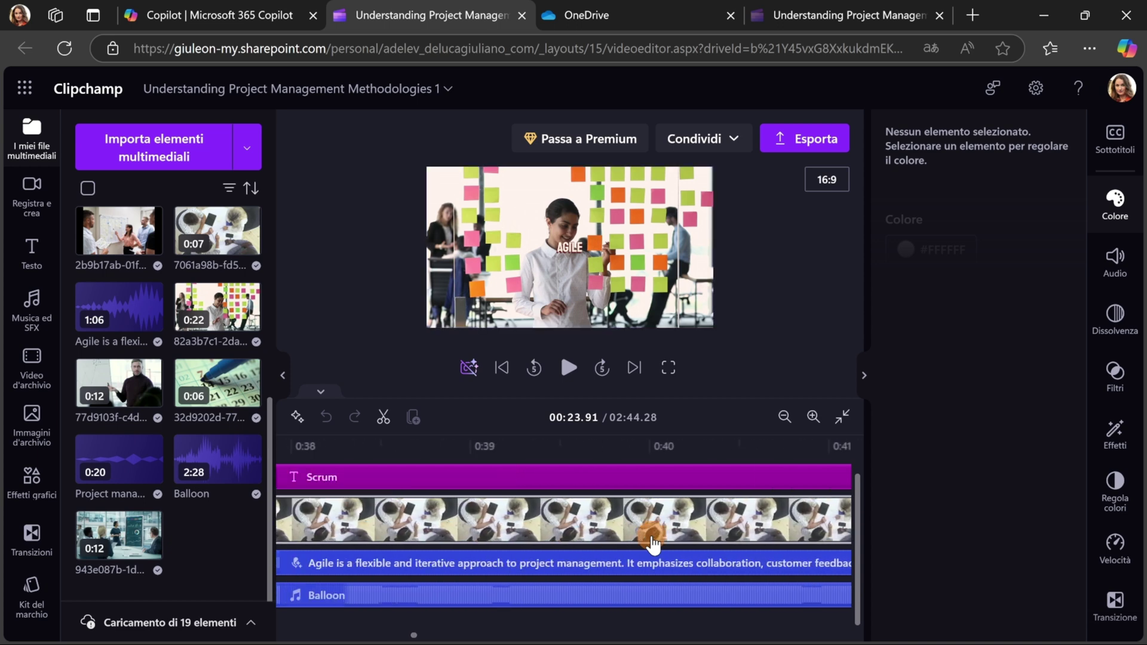
{"action": "scroll", "coordinate": [653, 541], "scroll_direction": "right", "scroll_amount": 6}
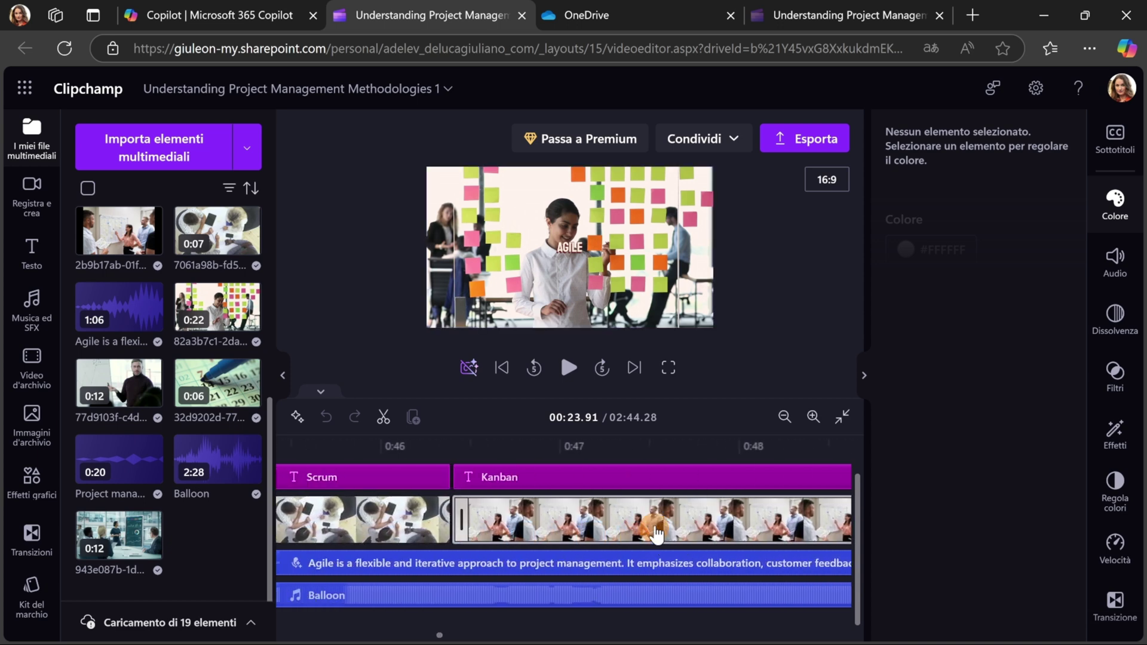
{"action": "left_click", "coordinate": [625, 472]}
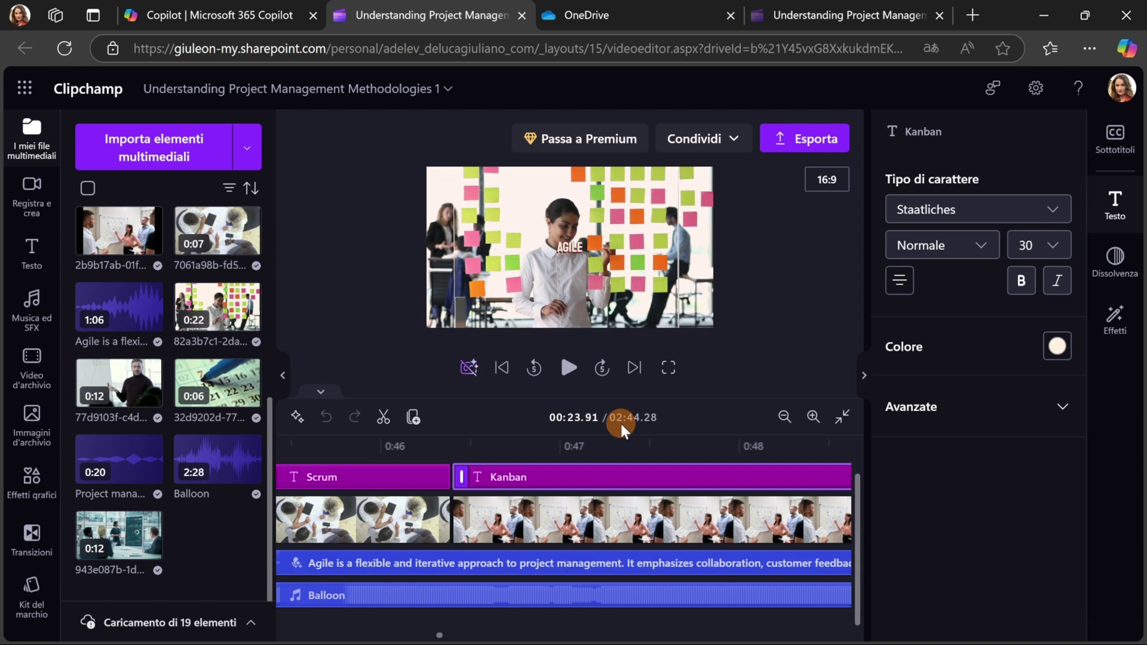
{"action": "left_click", "coordinate": [504, 448]}
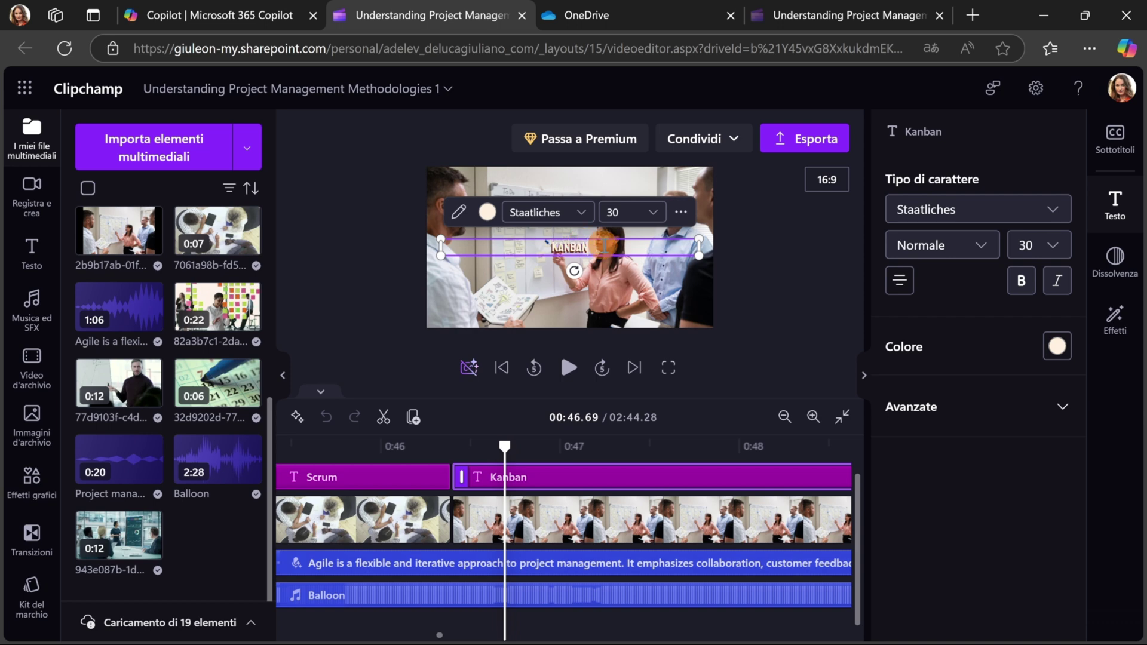
{"action": "left_click", "coordinate": [605, 245]}
{"action": "type", "text": "gjoheogh"}
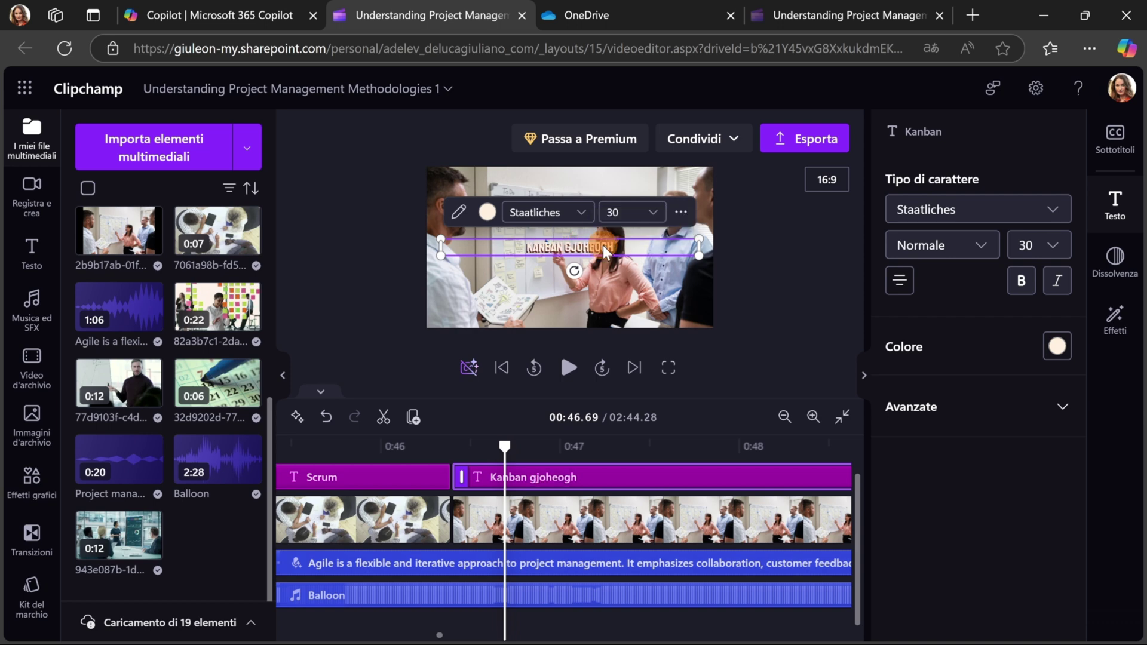
{"action": "scroll", "coordinate": [633, 514], "scroll_direction": "right", "scroll_amount": 10}
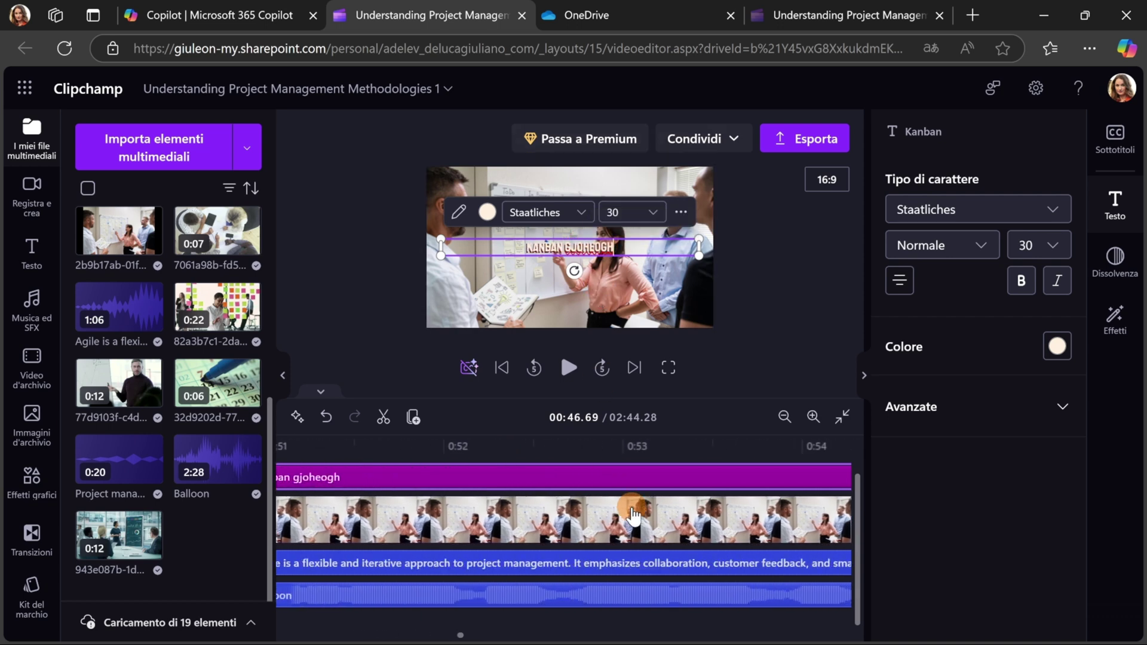
{"action": "scroll", "coordinate": [633, 514], "scroll_direction": "right", "scroll_amount": 8}
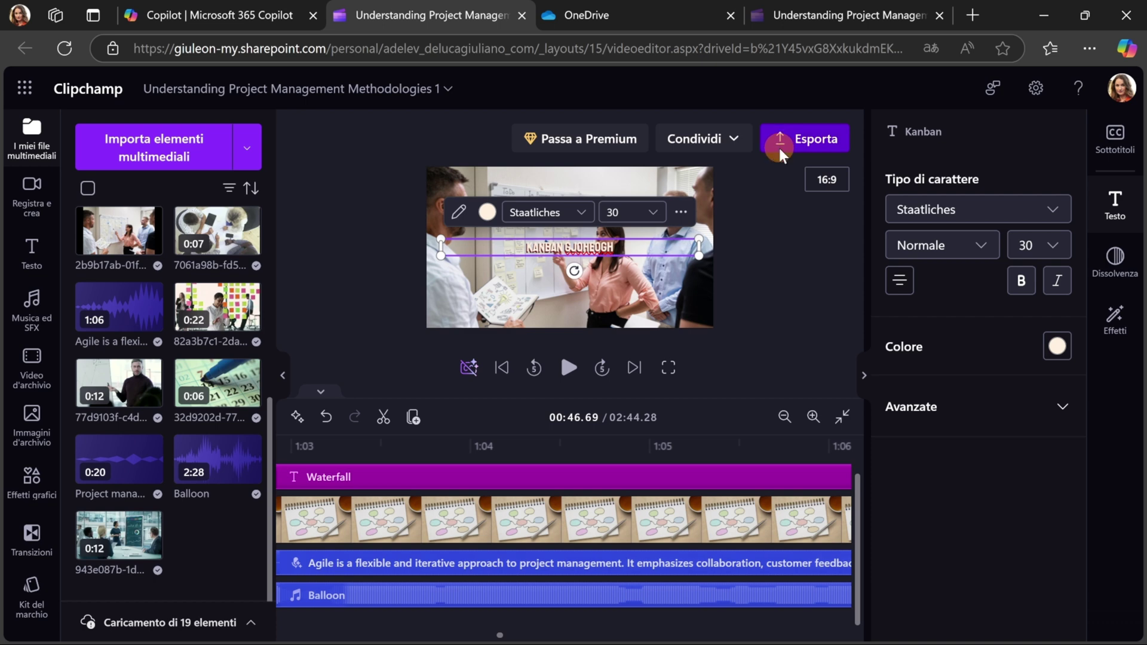
- Export the video at 1080p to the OneDrive project Exports folder via Archivia nel cloud
{"action": "left_click", "coordinate": [779, 146]}
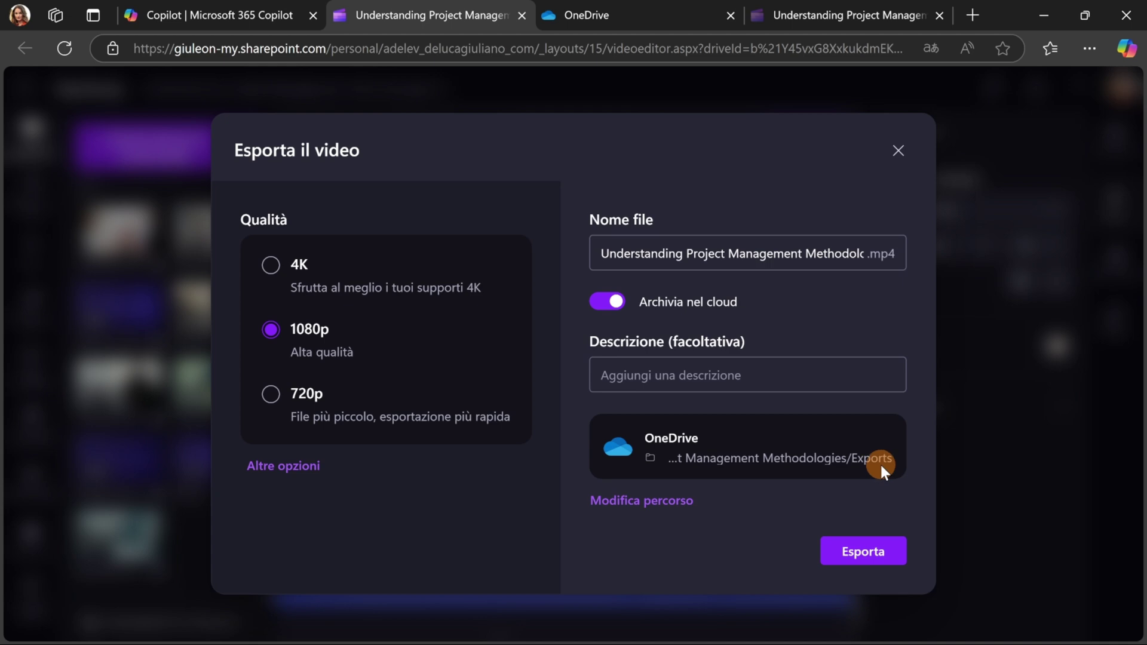
{"action": "left_click", "coordinate": [859, 557]}
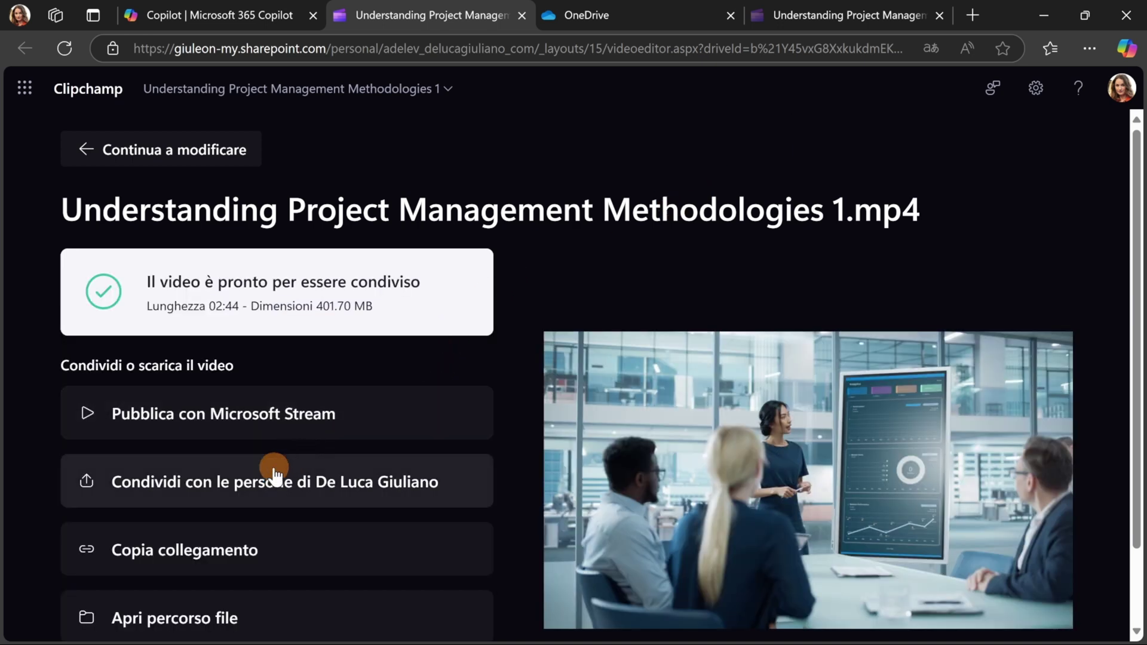
- Invite a colleague, found by name, to edit the exported MP4 and send the invitation
{"action": "left_click", "coordinate": [258, 482]}
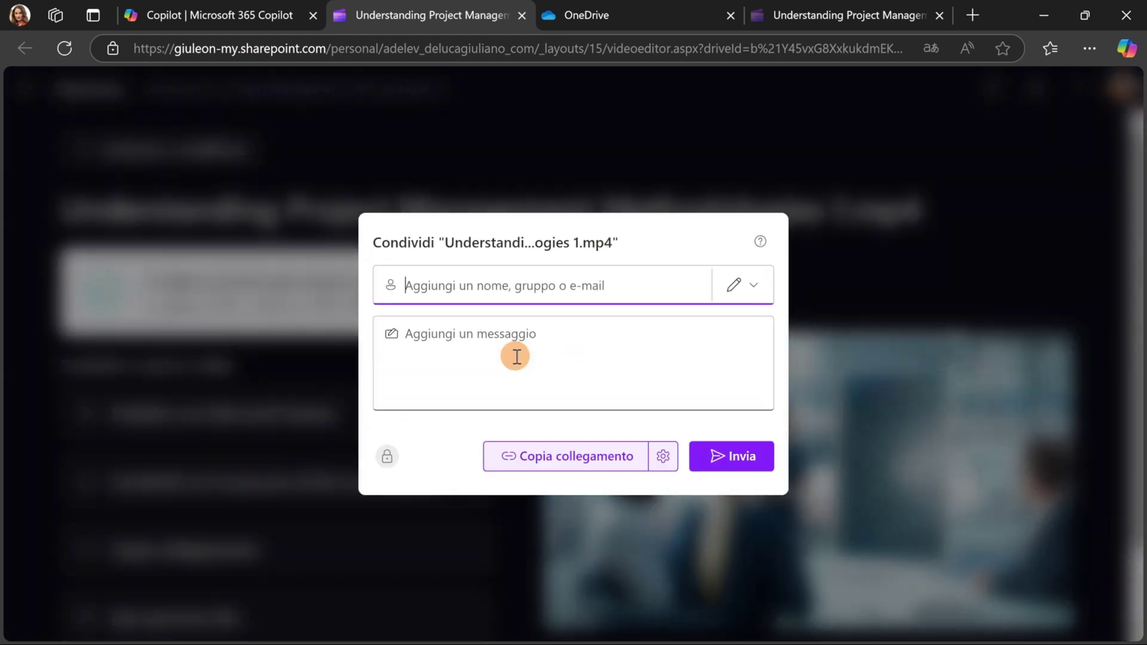
{"action": "type", "text": "diego"}
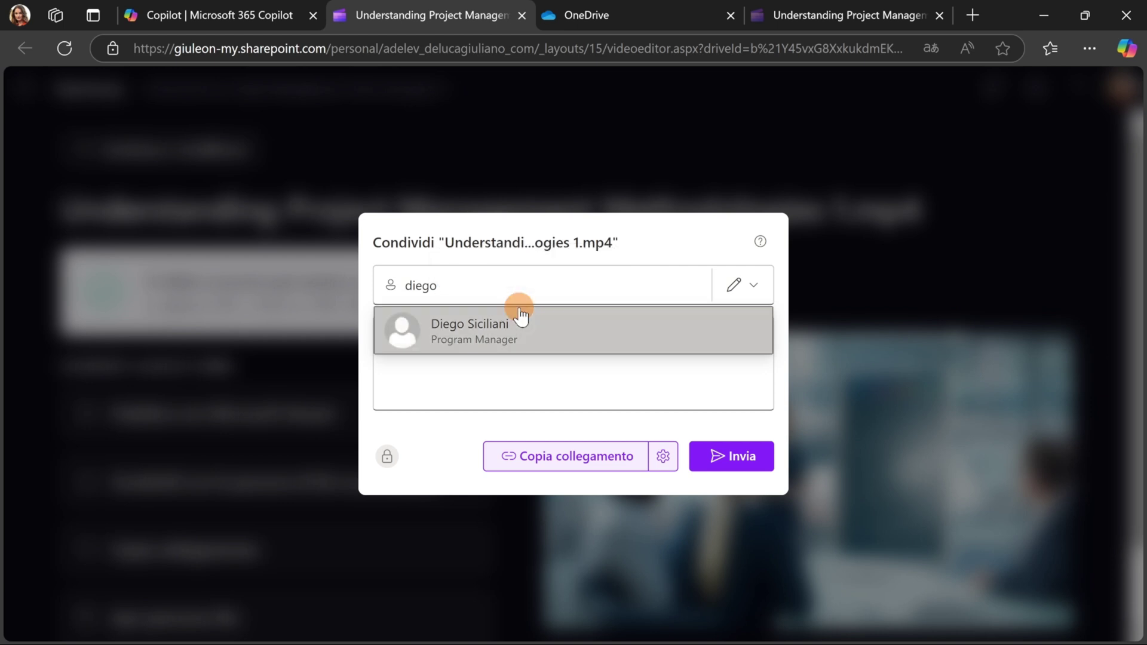
{"action": "left_click", "coordinate": [528, 316]}
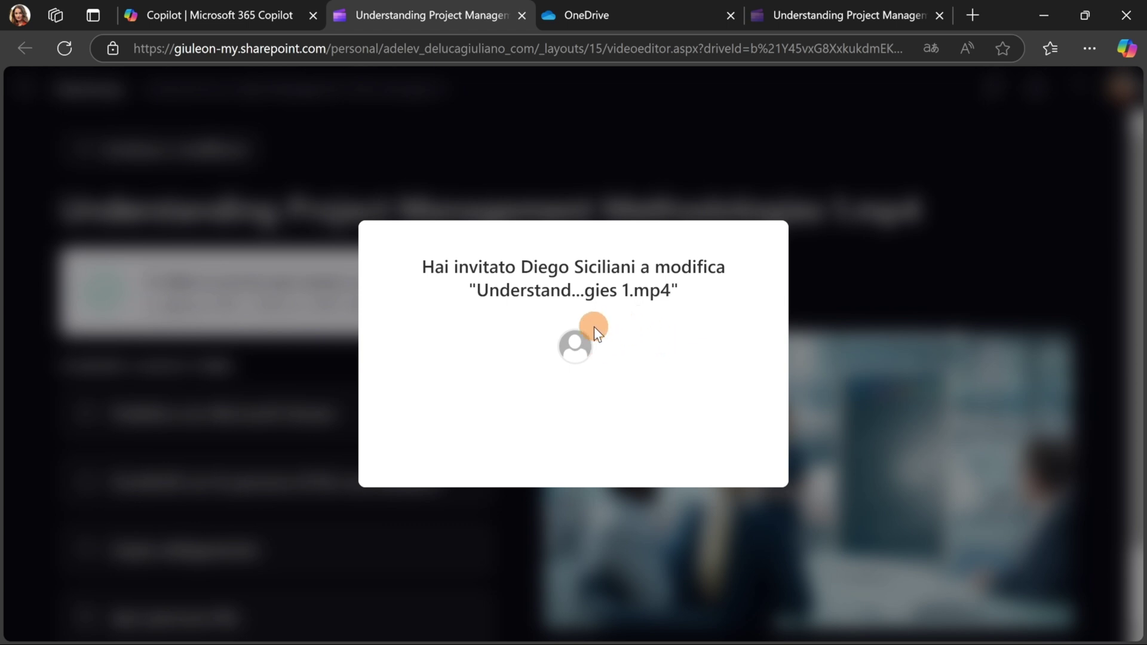
- Open the OneDrive Exports folder and widen the Nome column to show the full MP4 name
{"action": "left_click", "coordinate": [587, 27]}
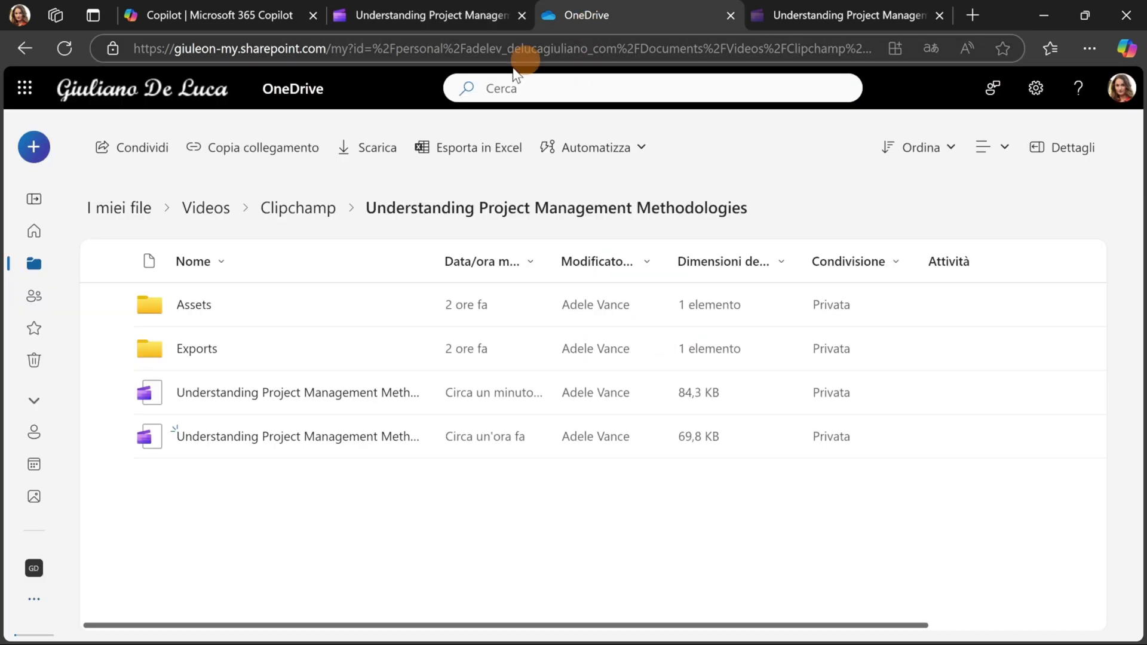
{"action": "left_click", "coordinate": [201, 351]}
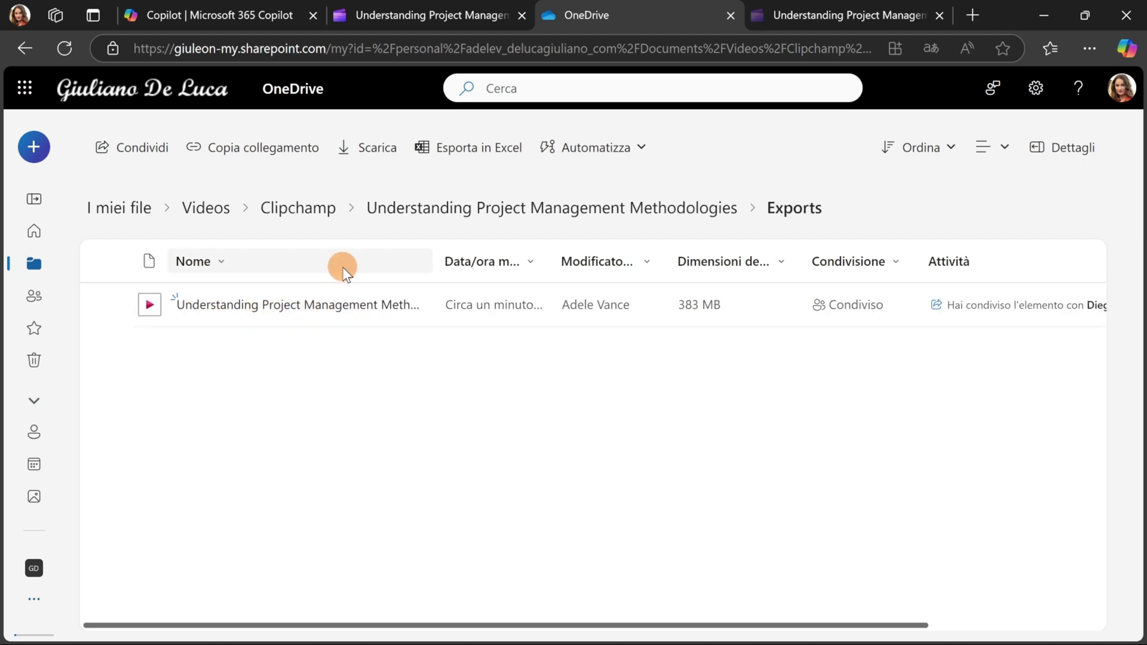
{"action": "left_click_drag", "start_coordinate": [434, 256], "coordinate": [575, 258]}
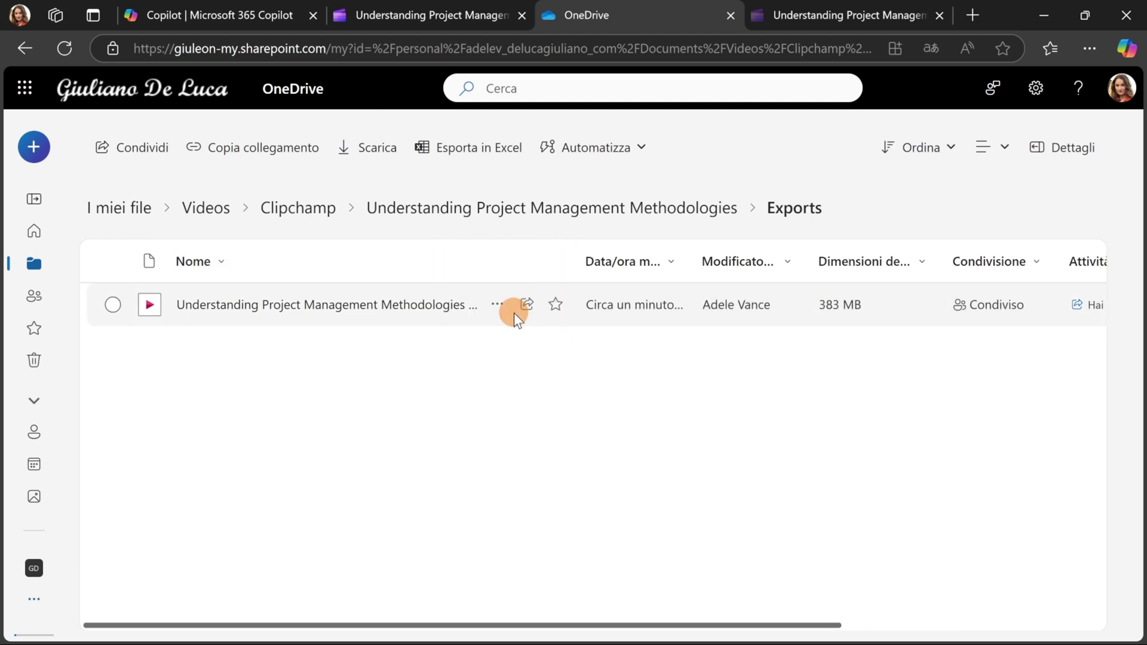
- Paste and send the Visual Creator prompt for a video on summarizing Teams meetings with Copilot
{"action": "left_click", "coordinate": [249, 20]}
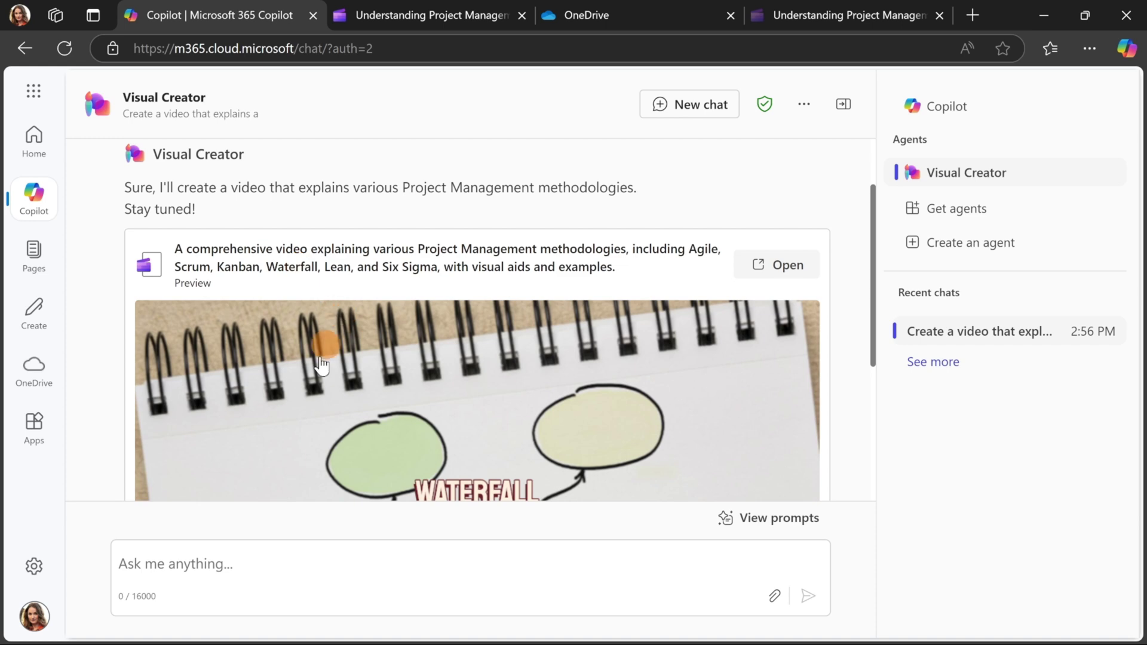
{"action": "scroll", "coordinate": [299, 442], "scroll_direction": "down", "scroll_amount": 3}
{"action": "left_click", "coordinate": [286, 566]}
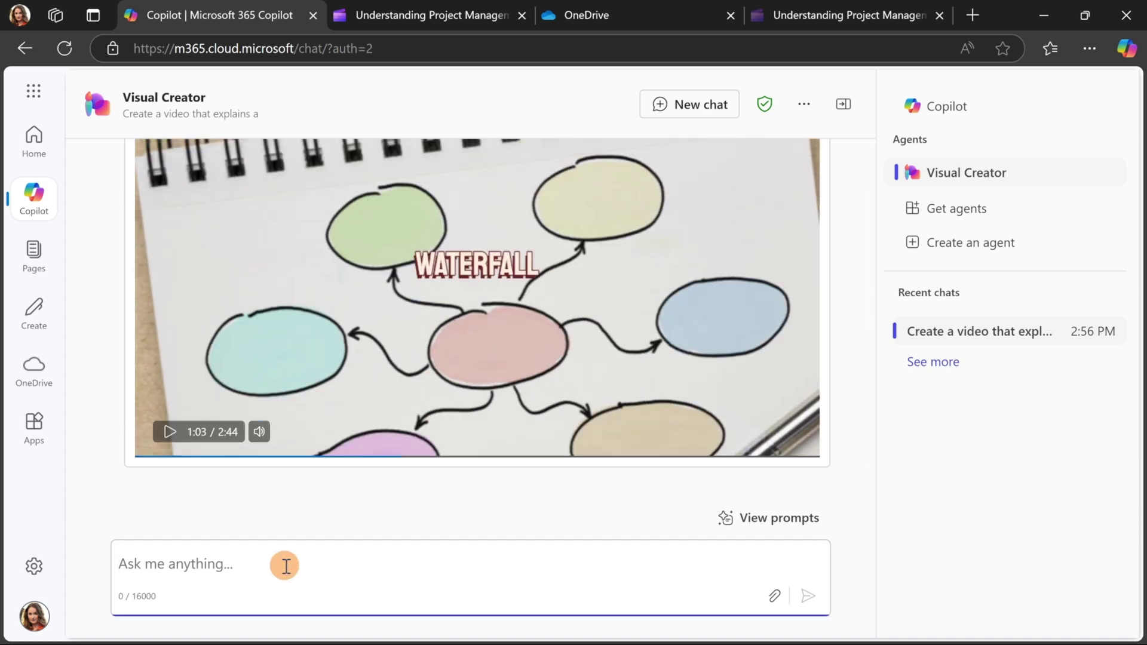
{"action": "type", "text": "Create a video that explains how to summarize Microsoft Teams meetings with Copilot"}
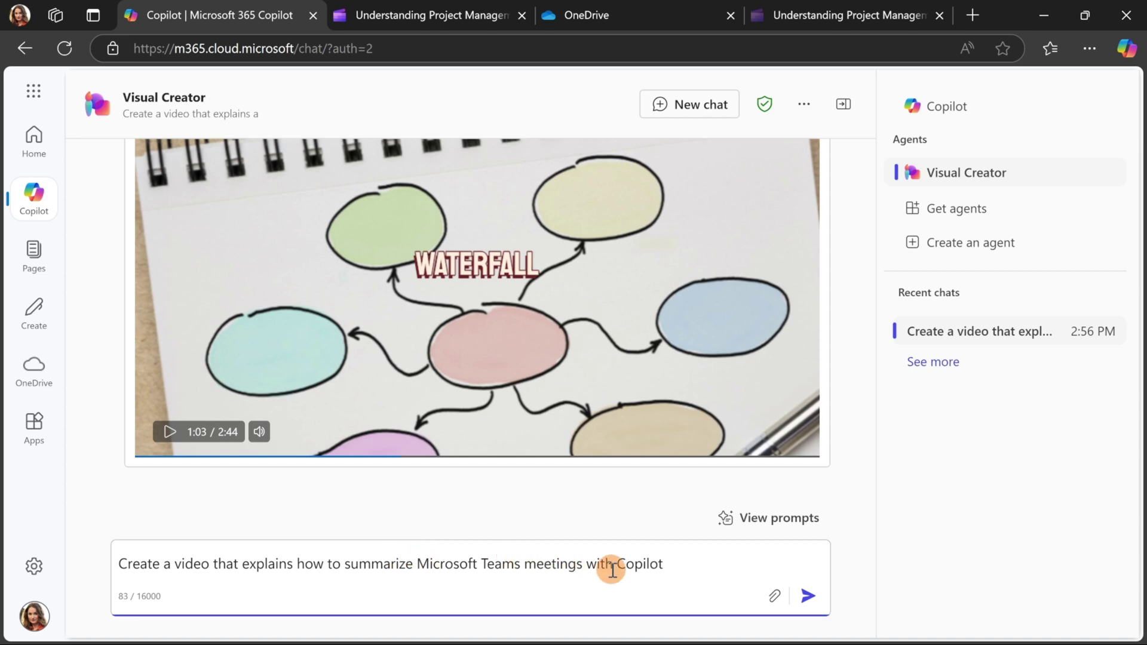
{"action": "left_click", "coordinate": [804, 585]}
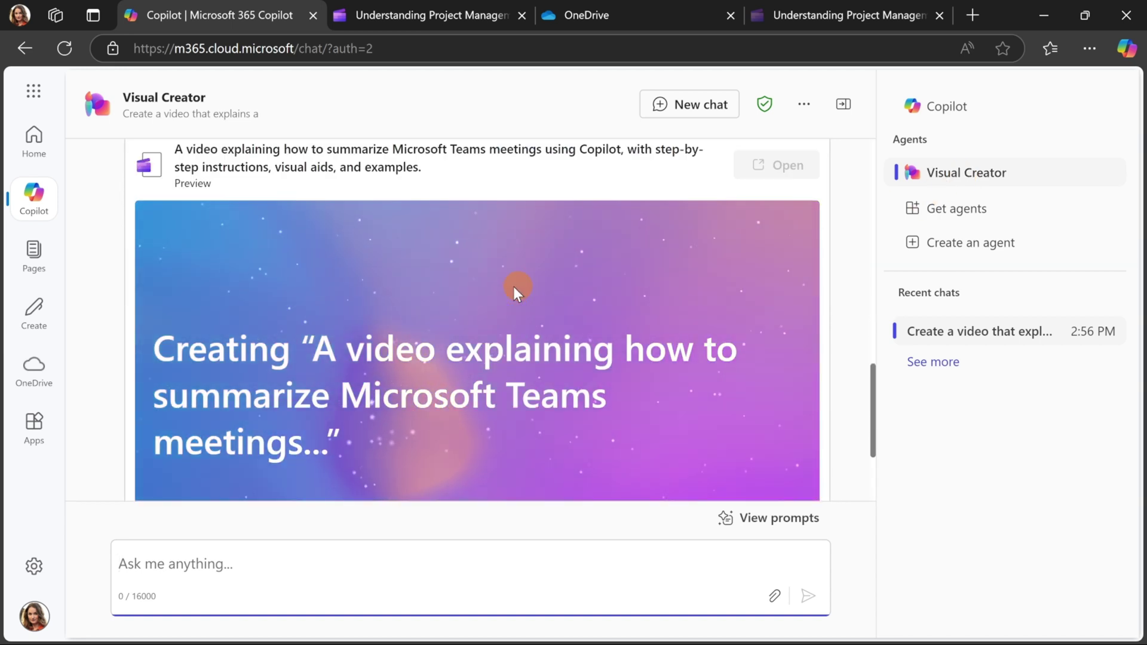
{"action": "scroll", "coordinate": [457, 325], "scroll_direction": "down", "scroll_amount": 2}
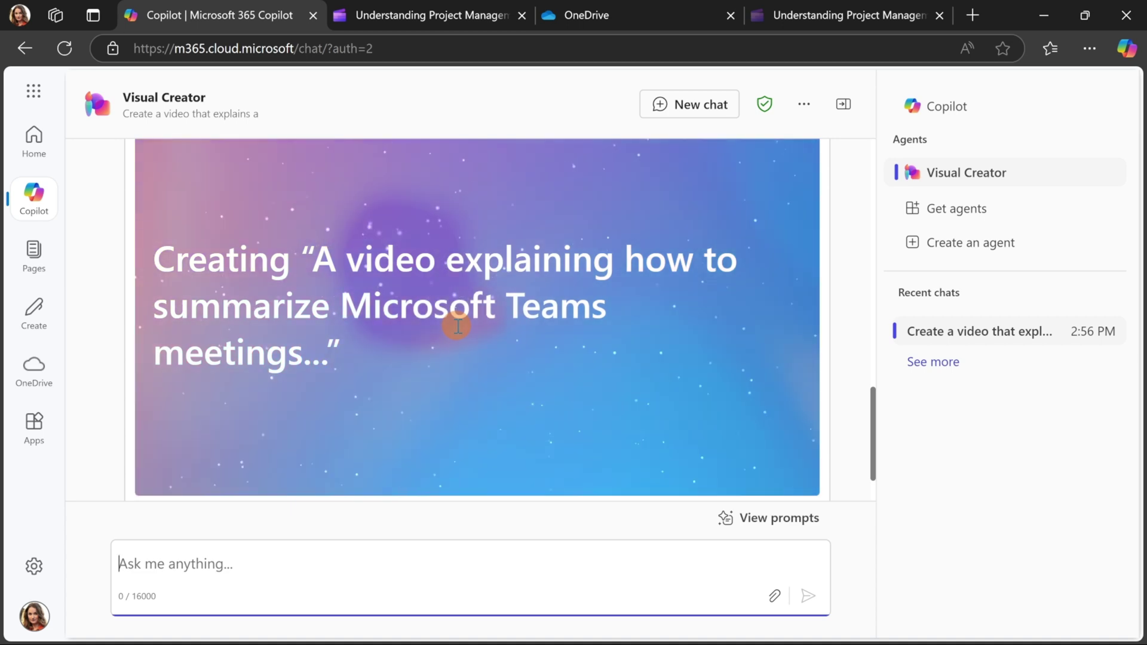
{"action": "scroll", "coordinate": [314, 457], "scroll_direction": "up", "scroll_amount": 3}
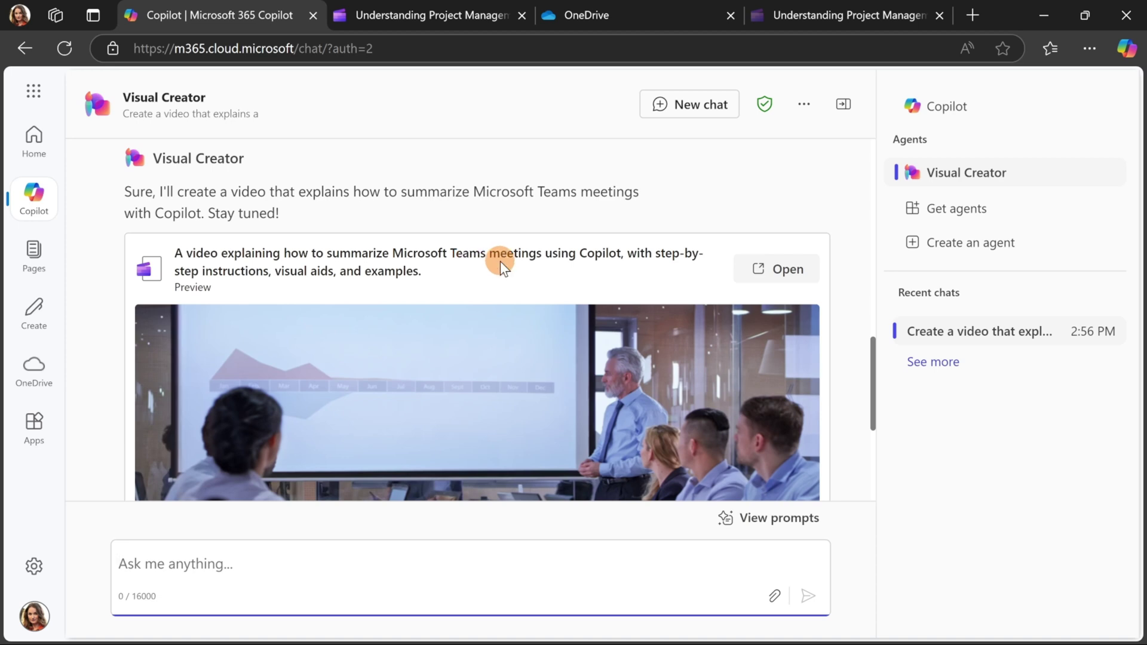
- Play the 1:32 Teams-summary video preview and pause it at 0:14
{"action": "scroll", "coordinate": [508, 261], "scroll_direction": "down", "scroll_amount": 2}
{"action": "scroll", "coordinate": [509, 260], "scroll_direction": "down", "scroll_amount": 1}
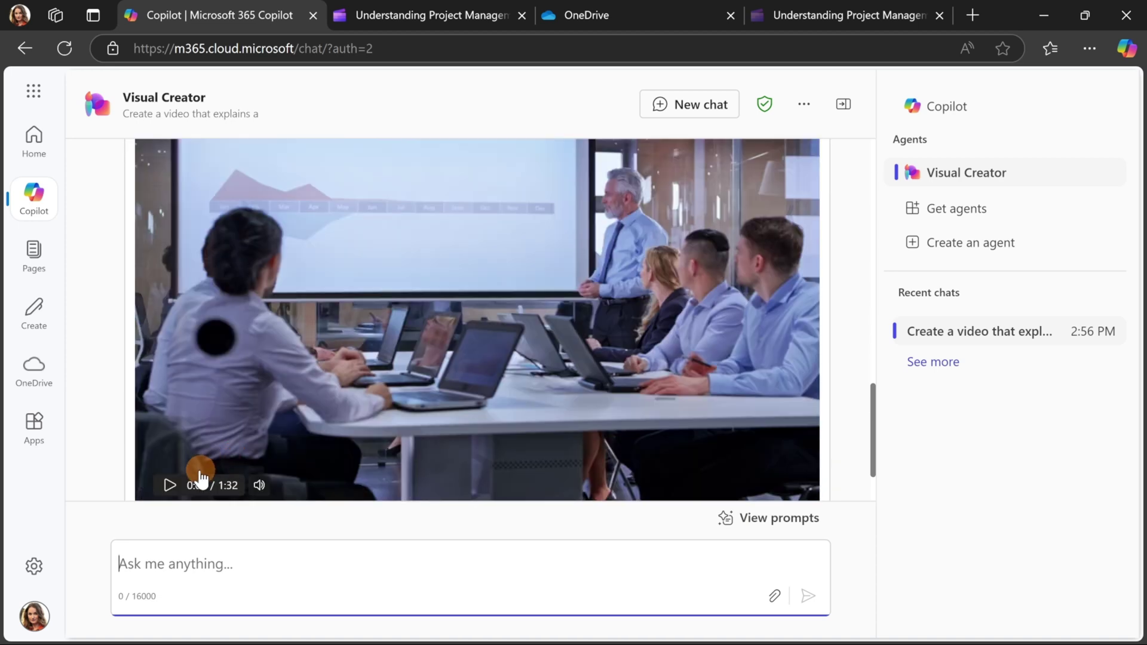
{"action": "left_click", "coordinate": [169, 485]}
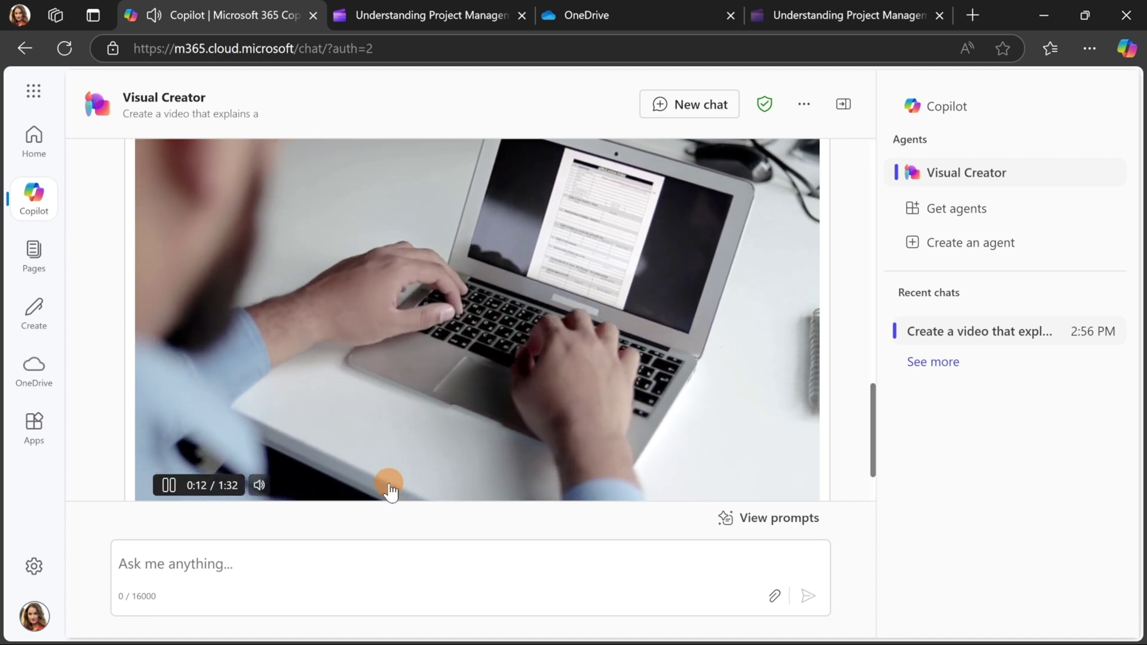
{"action": "left_click", "coordinate": [317, 494]}
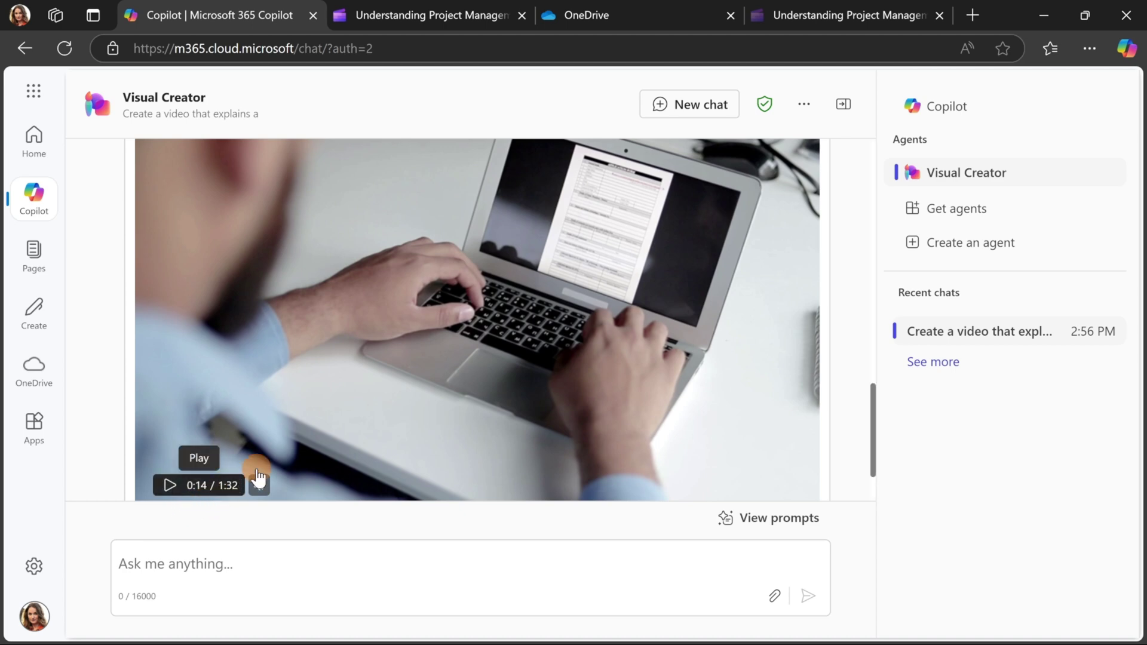
{"action": "scroll", "coordinate": [299, 448], "scroll_direction": "up", "scroll_amount": 2}
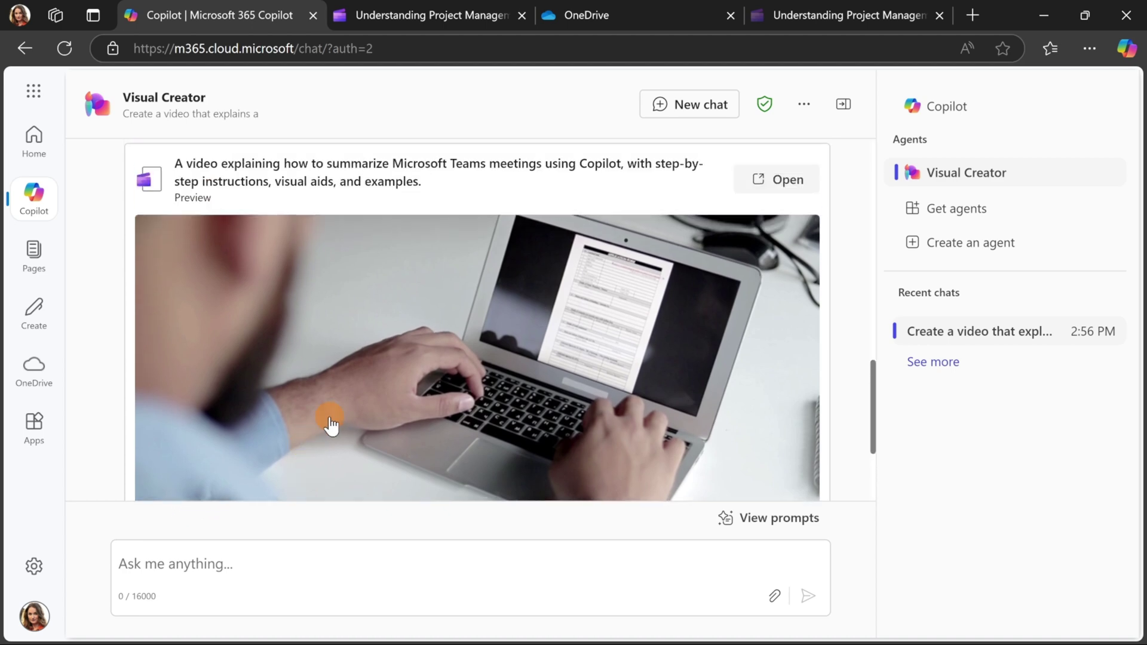